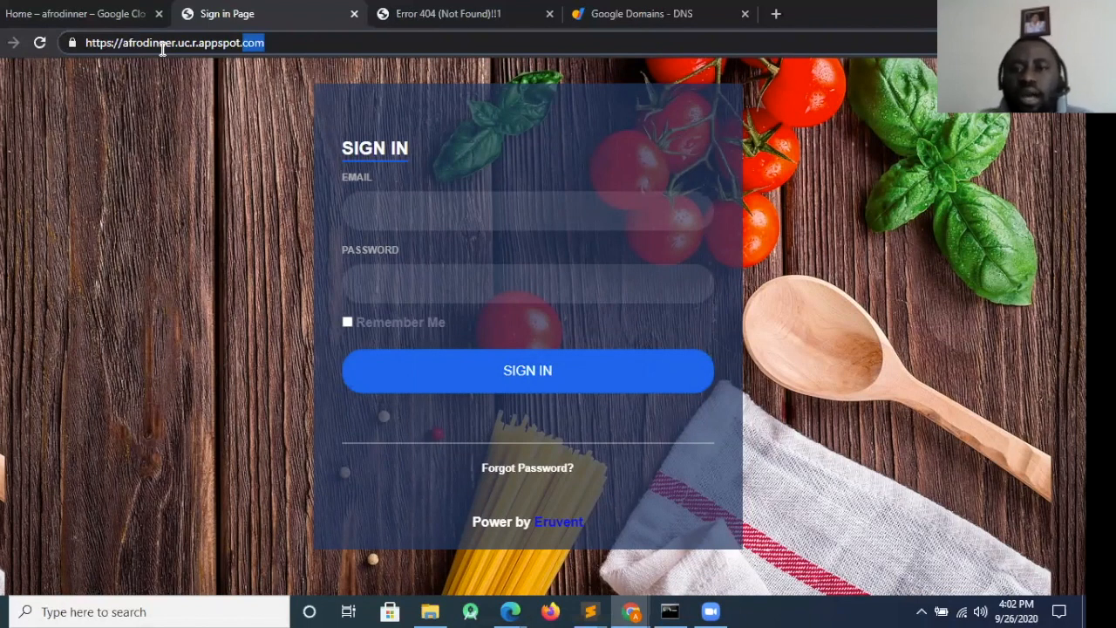
Load google.com in the browser tab that holds the Google Domains DNS page
{"action": "left_click", "coordinate": [730, 30]}
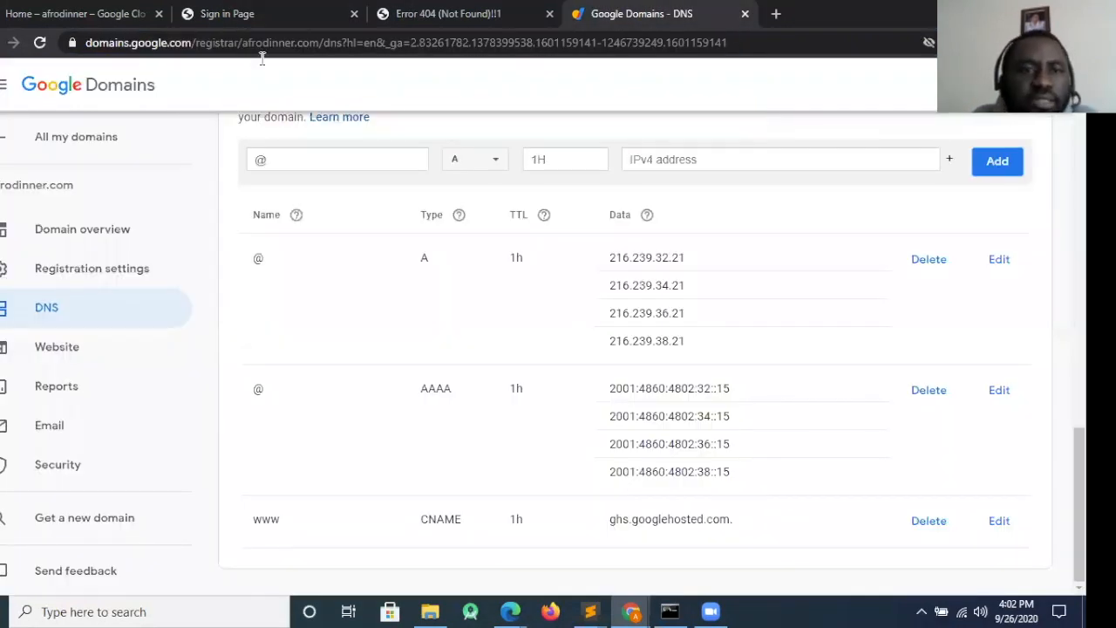
{"action": "left_click", "coordinate": [222, 53]}
{"action": "type", "text": "google.com"}
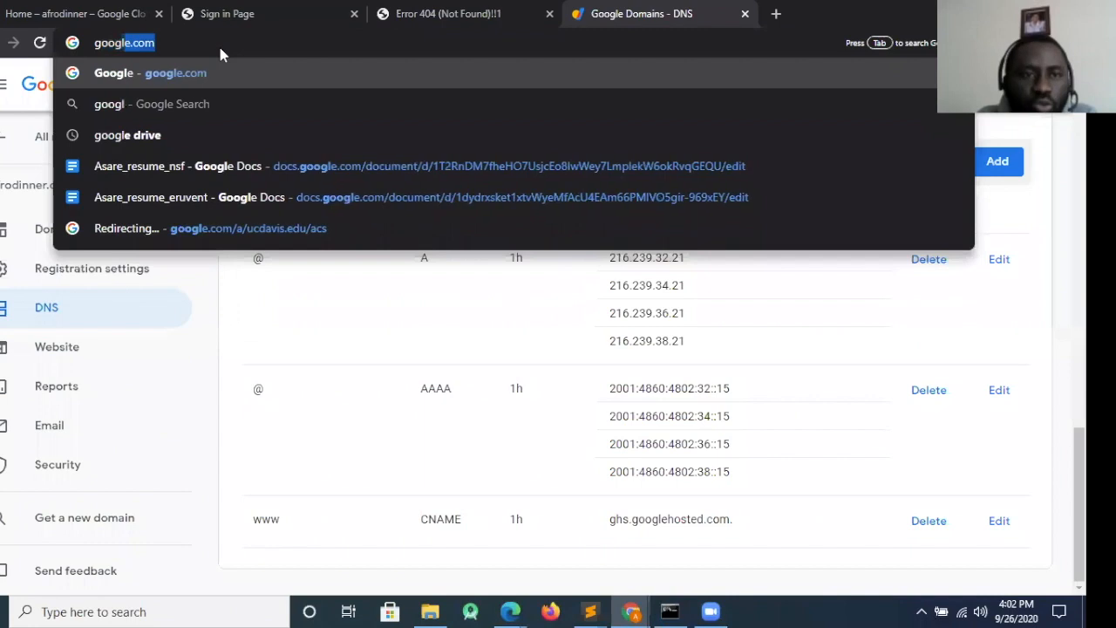
{"action": "left_click", "coordinate": [230, 74]}
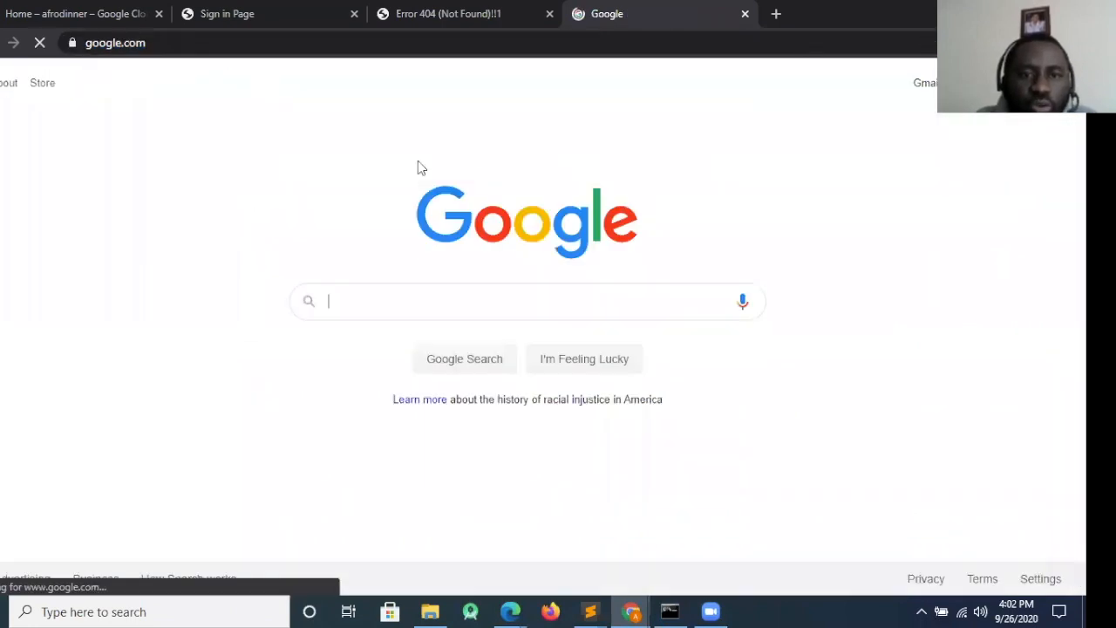
Search Google for "google domains" and open the official Google Domains site from the results
{"action": "type", "text": "google x"}
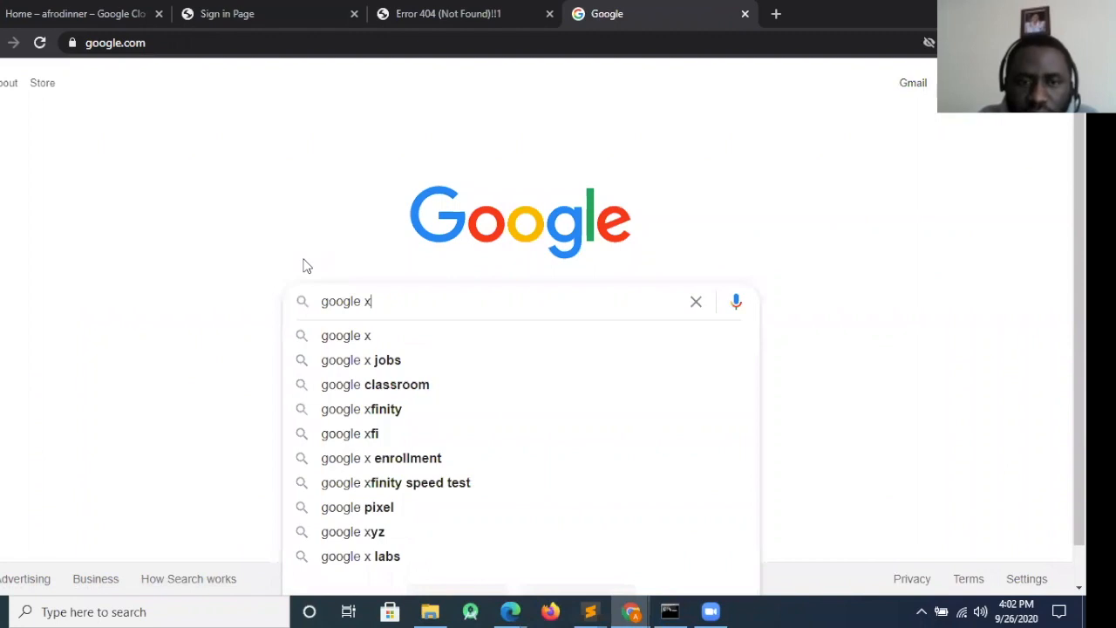
{"action": "key", "text": "BackSpace"}
{"action": "type", "text": "d"}
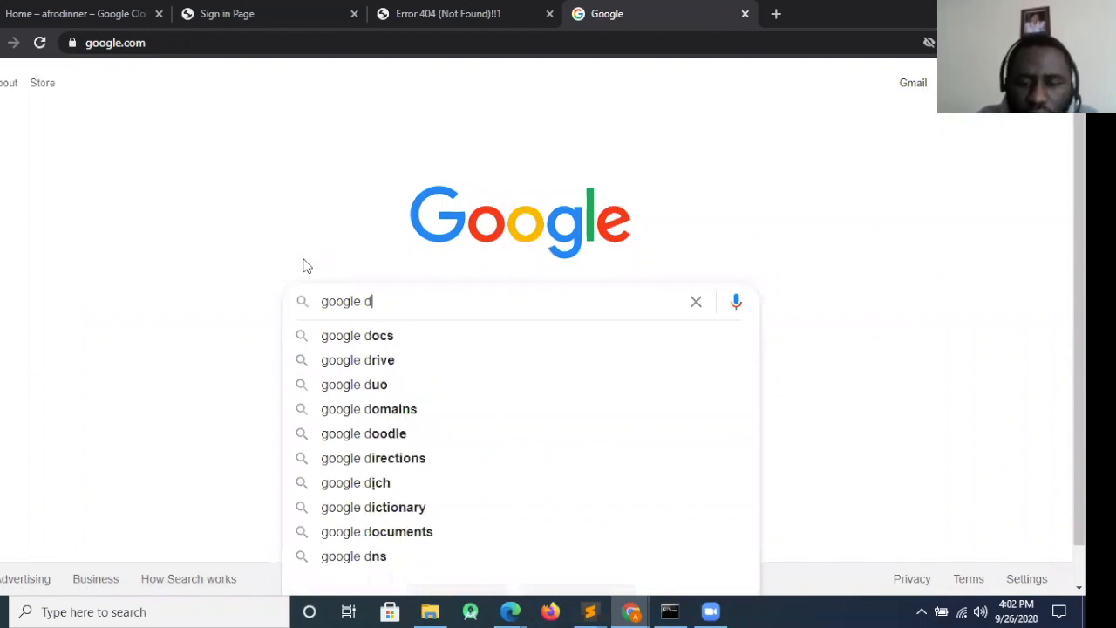
{"action": "type", "text": "omains"}
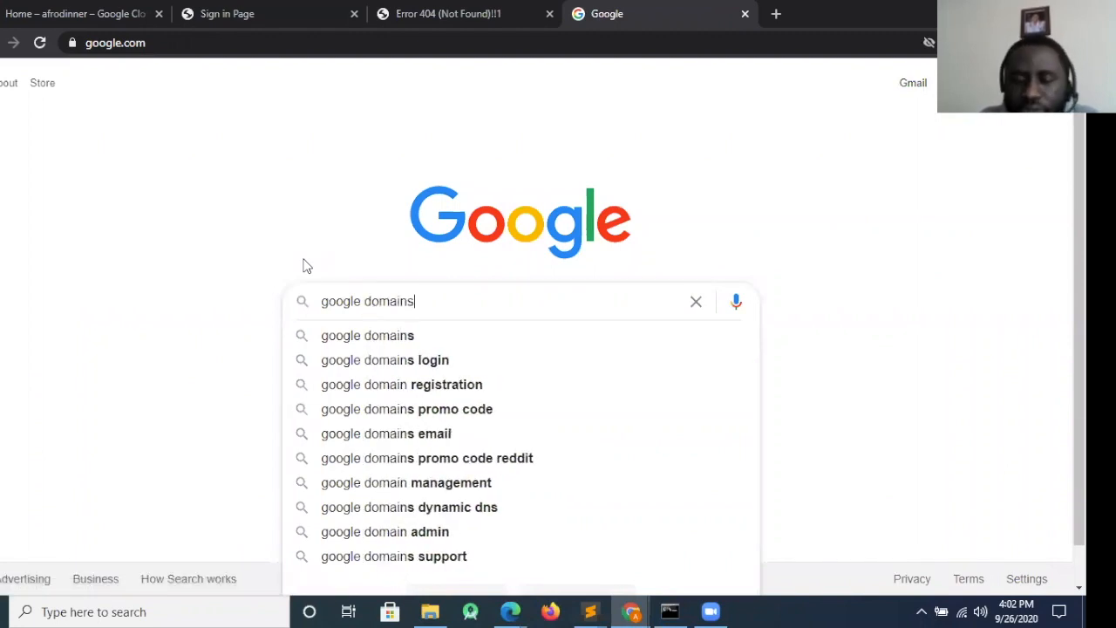
{"action": "key", "text": "Return"}
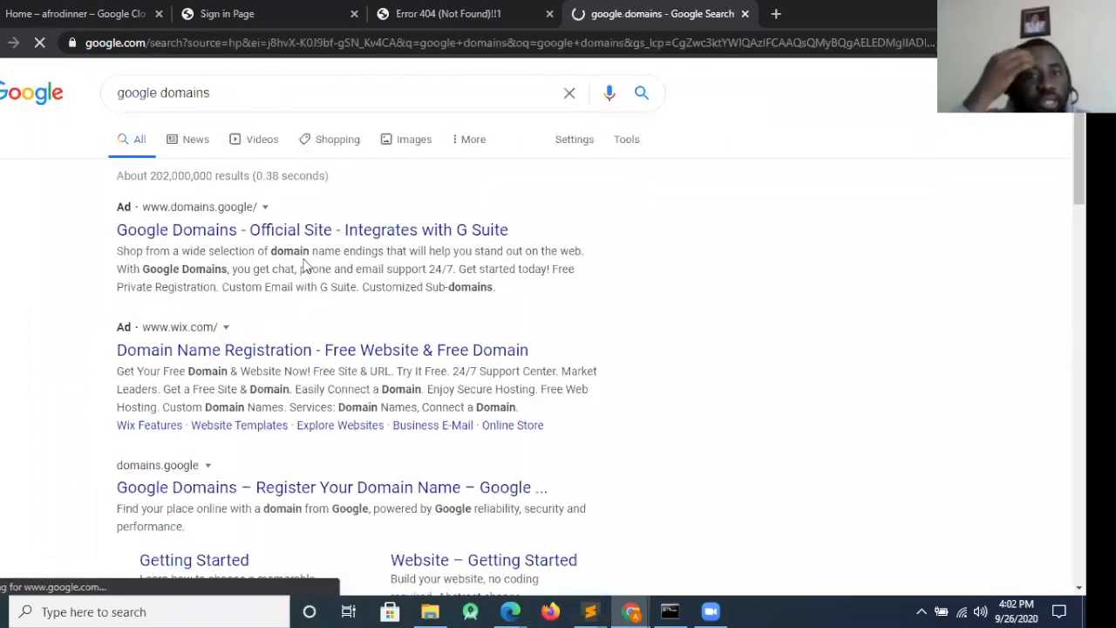
{"action": "left_click", "coordinate": [304, 231]}
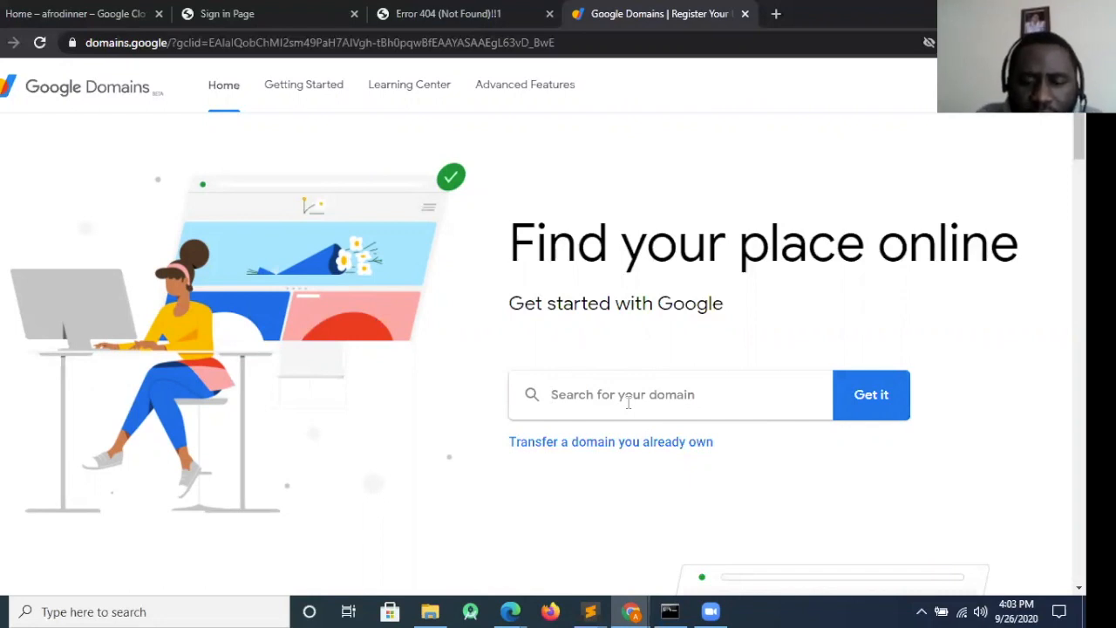
Look up the domain myfirstfoodapp with the .com ending and open the list of the account's own domains
{"action": "type", "text": "myfirstfoodapp"}
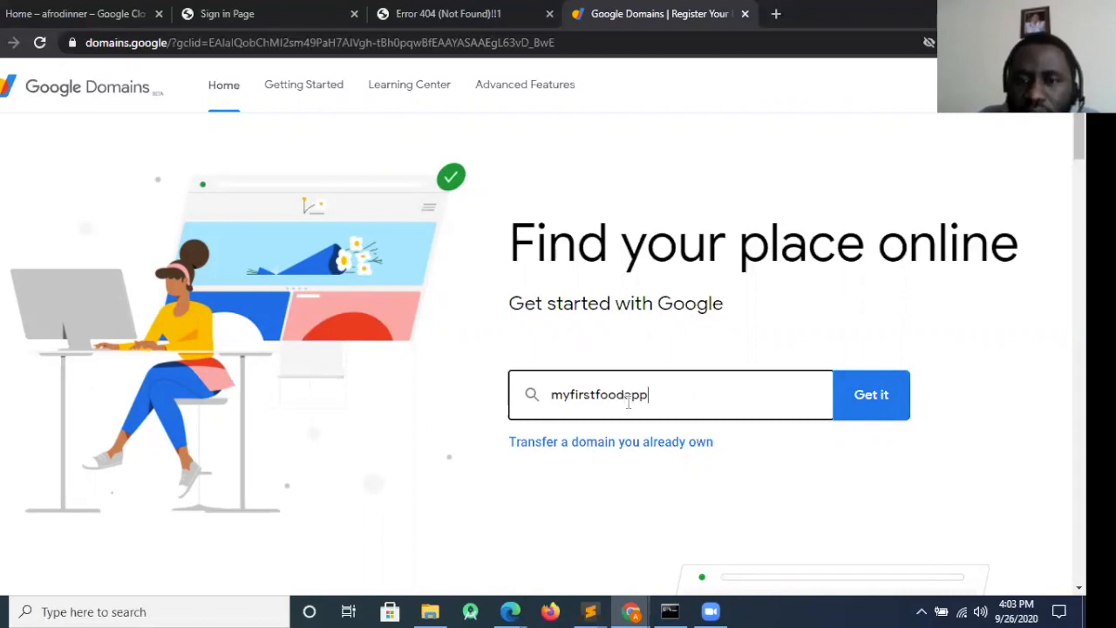
{"action": "left_click", "coordinate": [889, 399]}
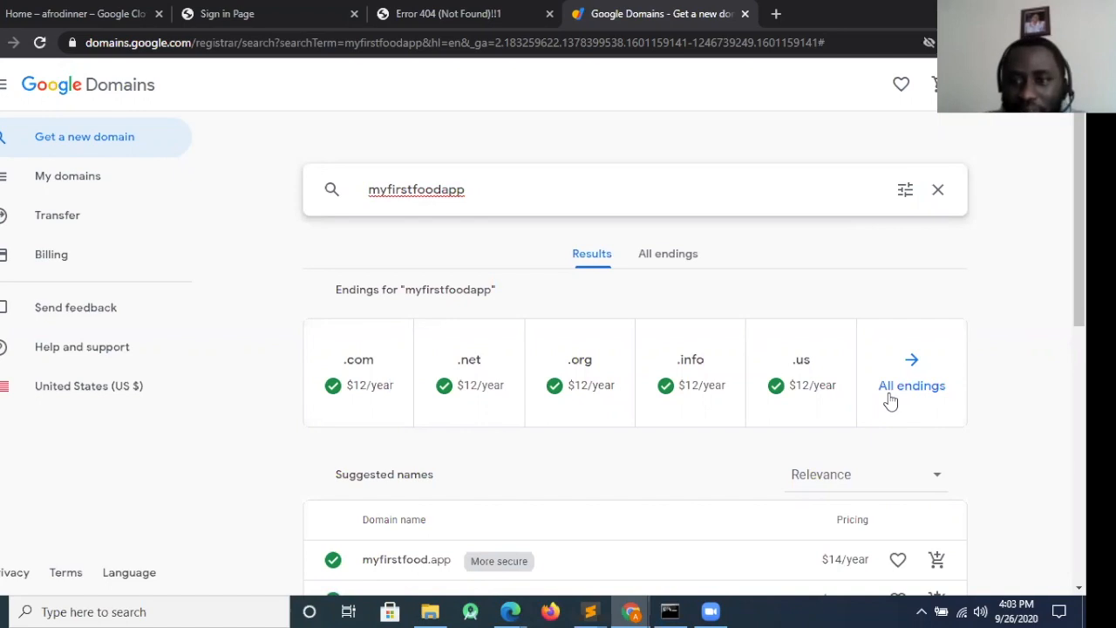
{"action": "left_click", "coordinate": [362, 373]}
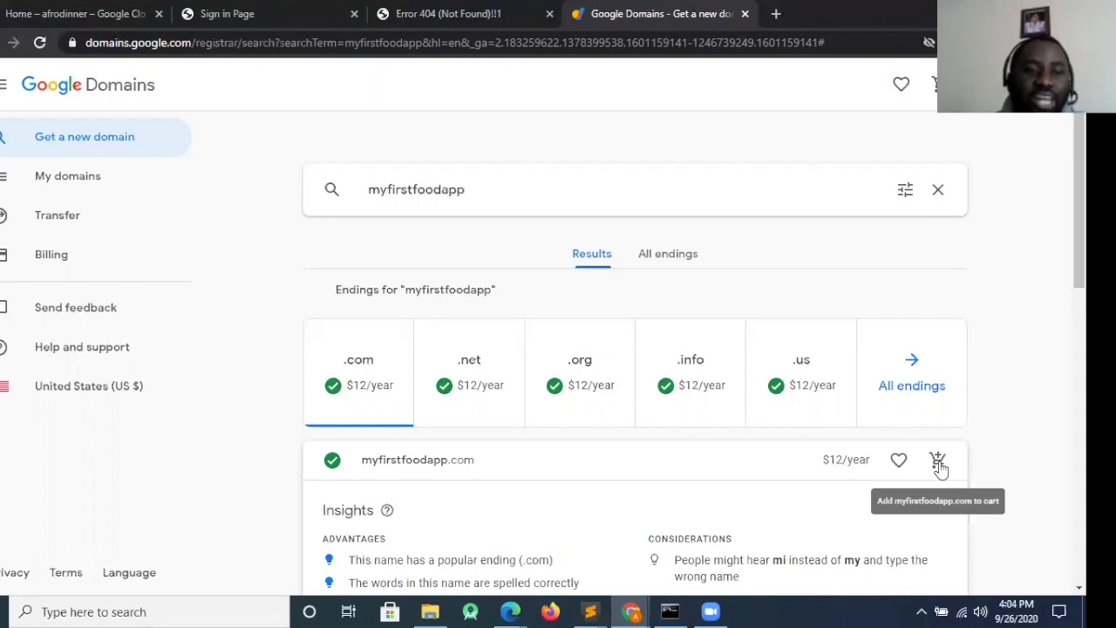
{"action": "left_click", "coordinate": [31, 179]}
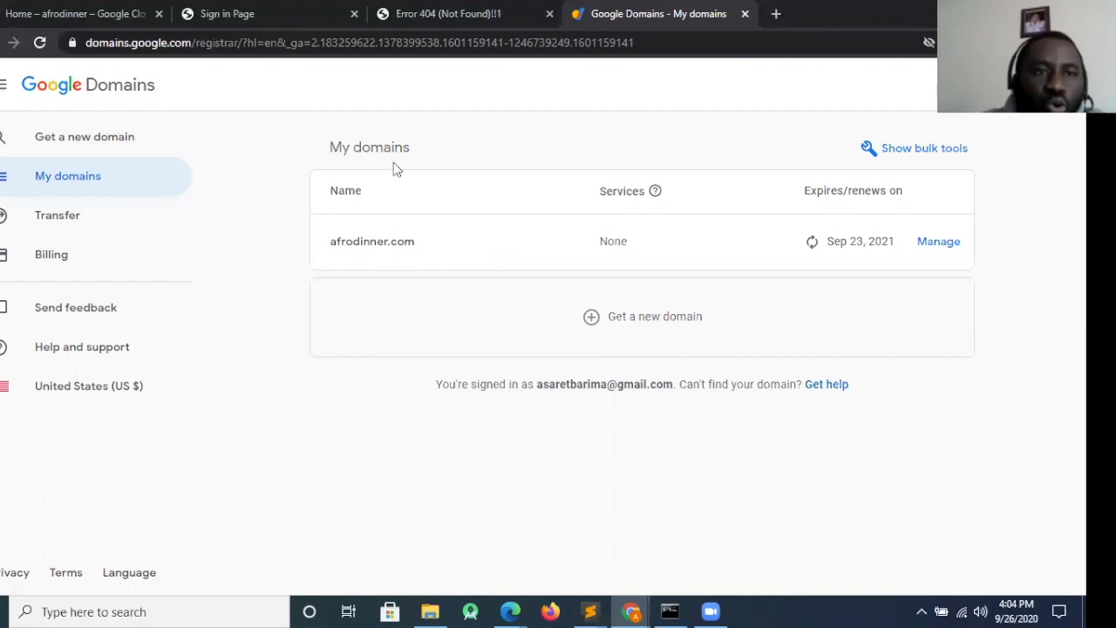
Switch to Google Cloud Platform and open the custom domains settings of App Engine for the afrodinner project
{"action": "left_click", "coordinate": [76, 10]}
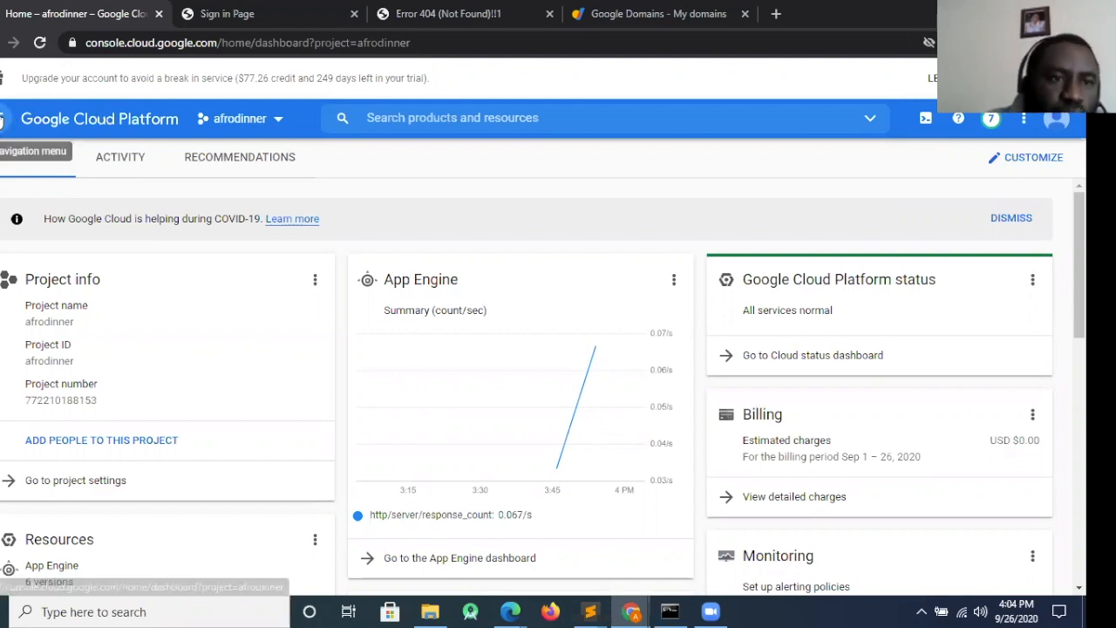
{"action": "left_click", "coordinate": [2, 120]}
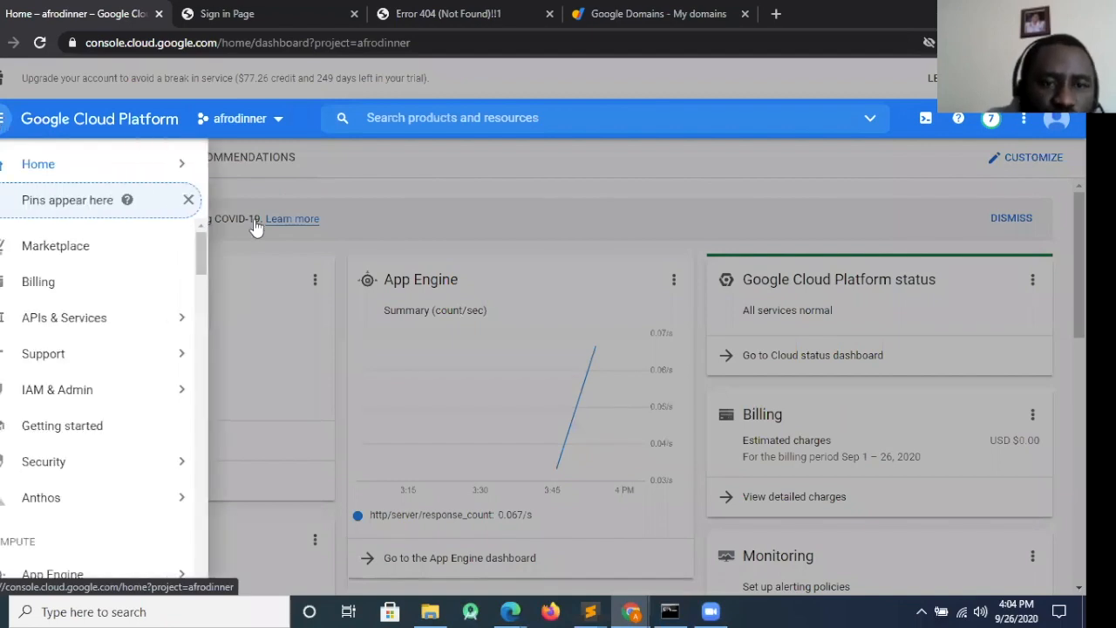
{"action": "left_click_drag", "start_coordinate": [200, 267], "coordinate": [200, 307]}
{"action": "mouse_move", "coordinate": [185, 277]}
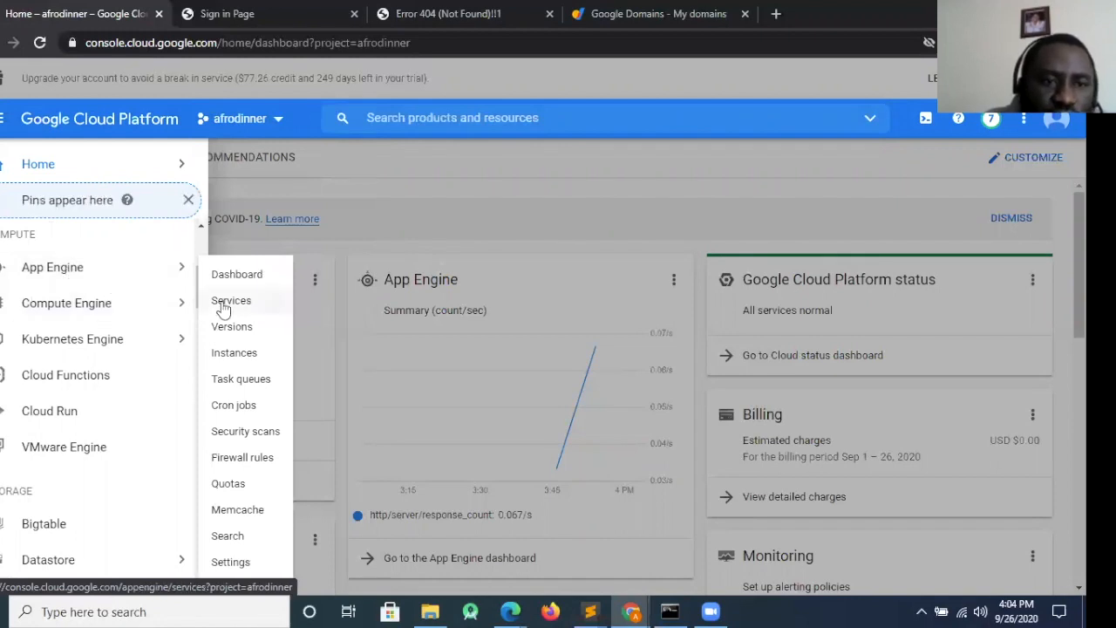
{"action": "left_click", "coordinate": [236, 565]}
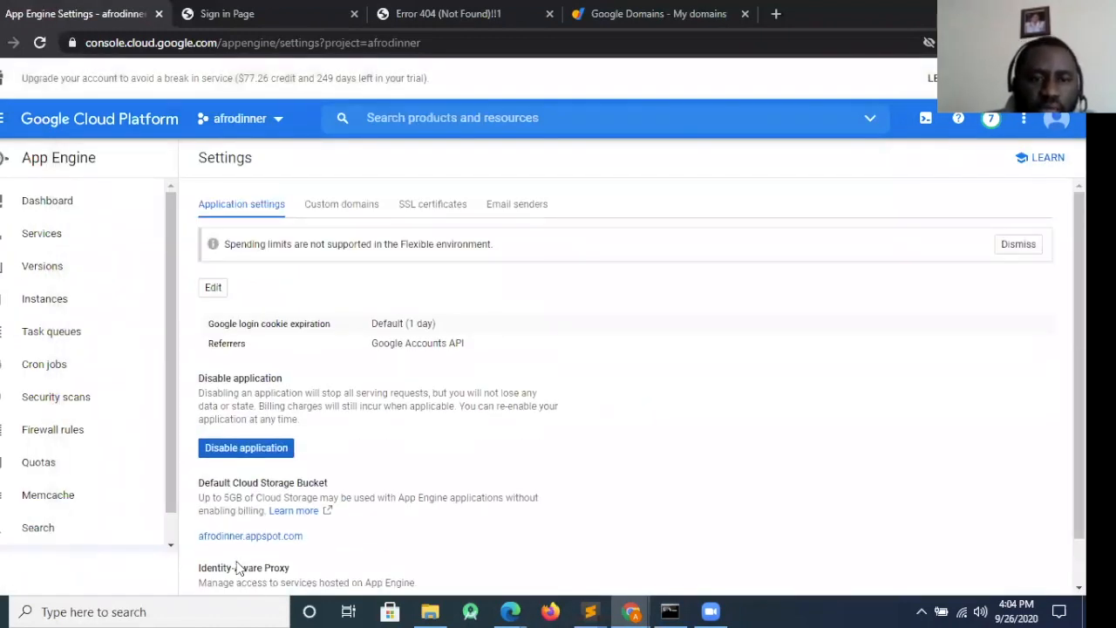
{"action": "left_click", "coordinate": [337, 209]}
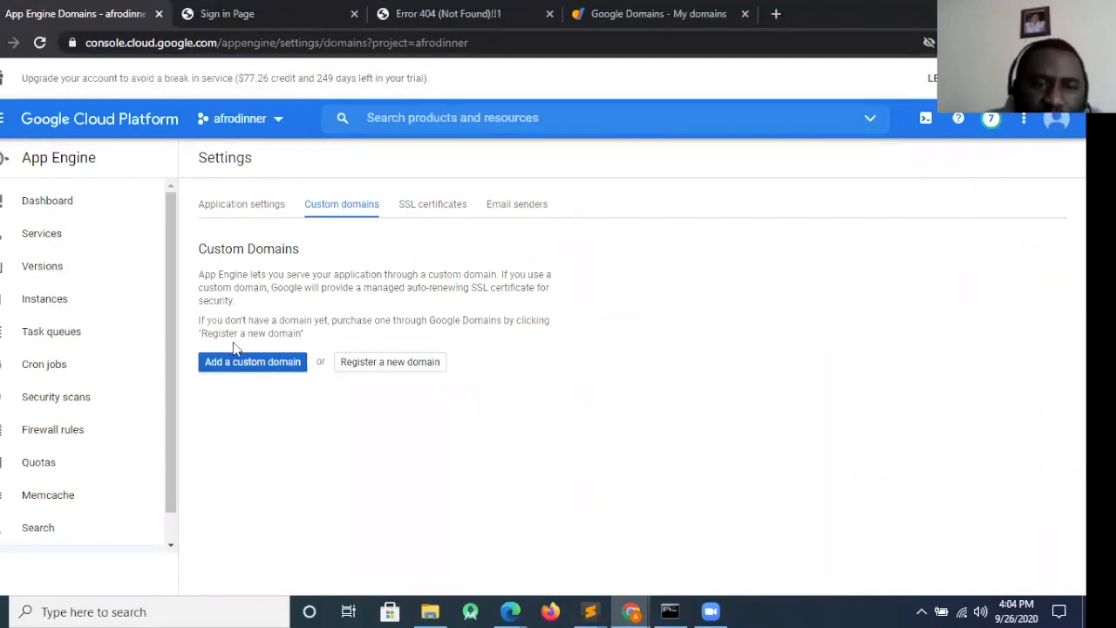
{"action": "left_click", "coordinate": [244, 363]}
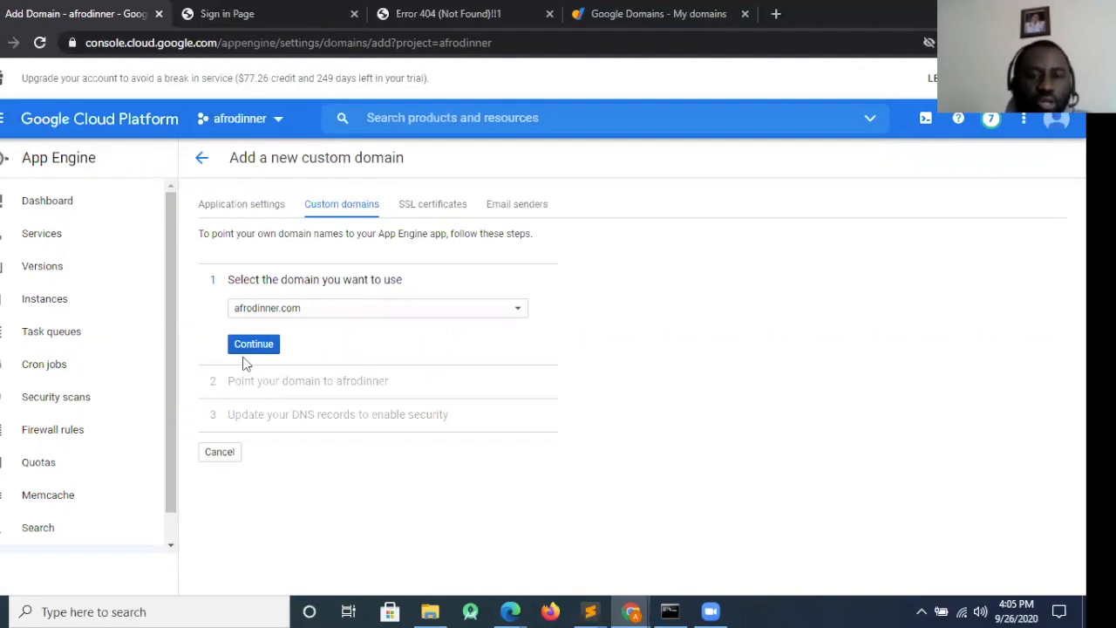
{"action": "left_click", "coordinate": [266, 349]}
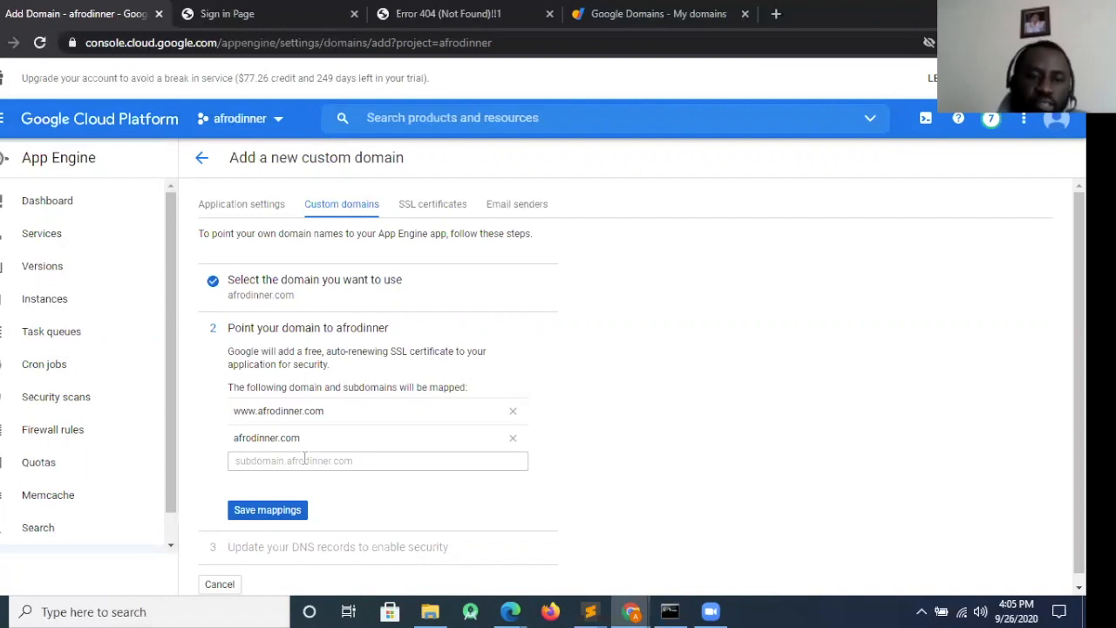
{"action": "left_click", "coordinate": [262, 516]}
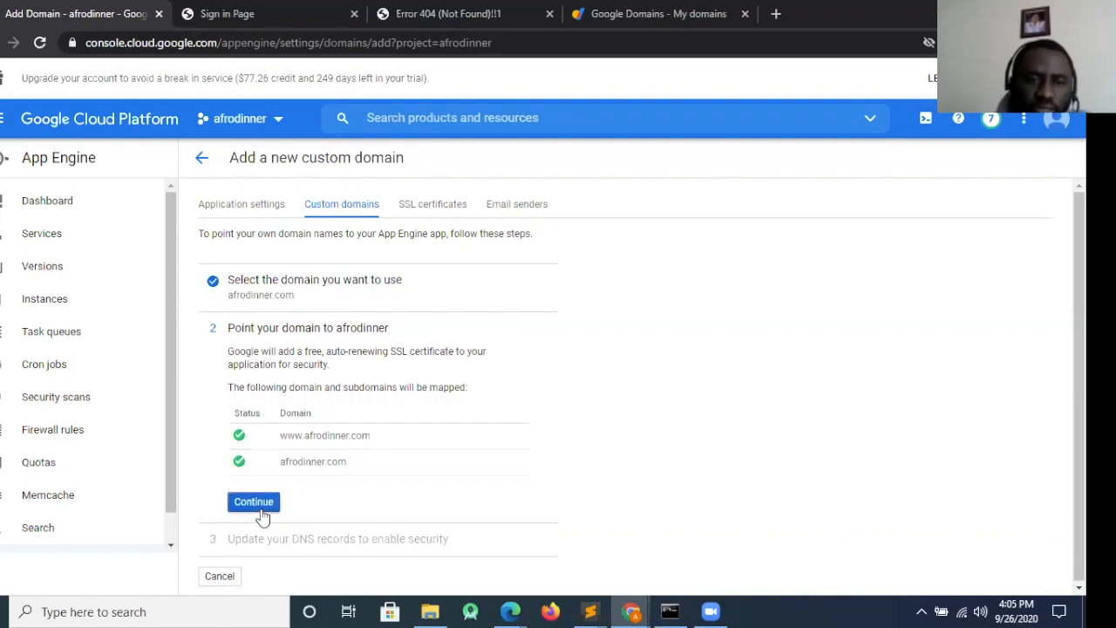
{"action": "left_click", "coordinate": [263, 500]}
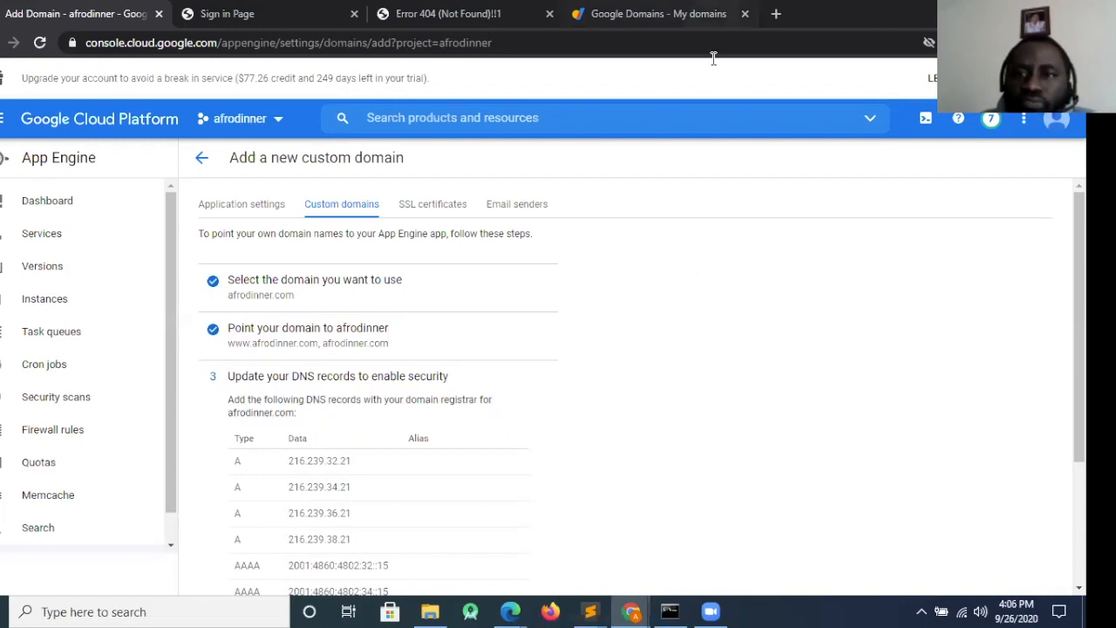
Switch to Google Domains and open the custom resource records in the DNS settings of afrodinner.com
{"action": "left_click", "coordinate": [707, 15]}
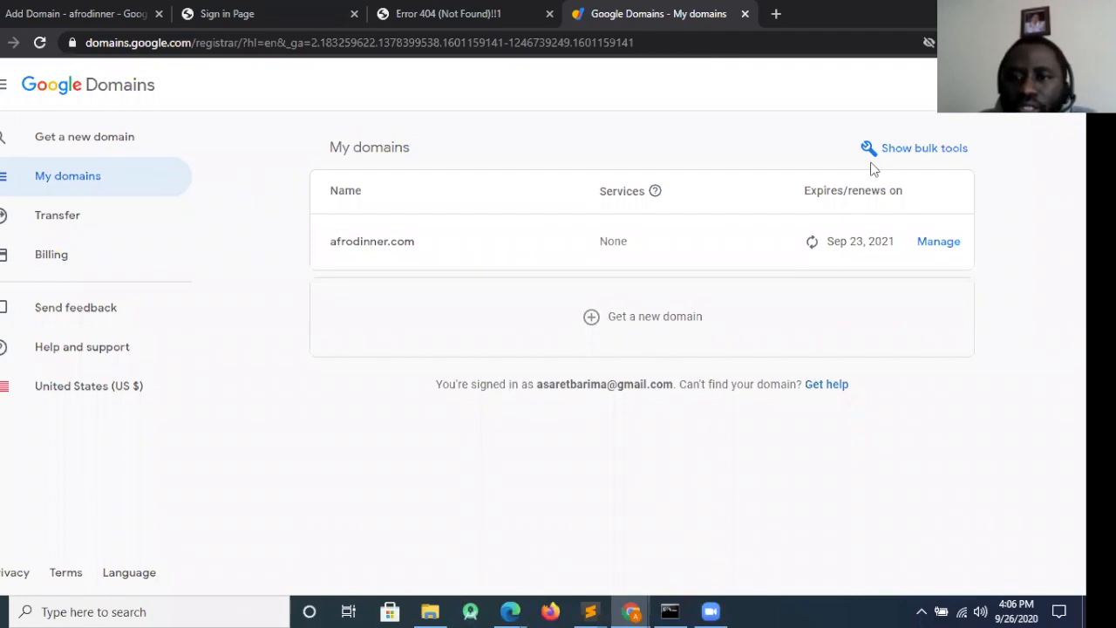
{"action": "left_click", "coordinate": [367, 250]}
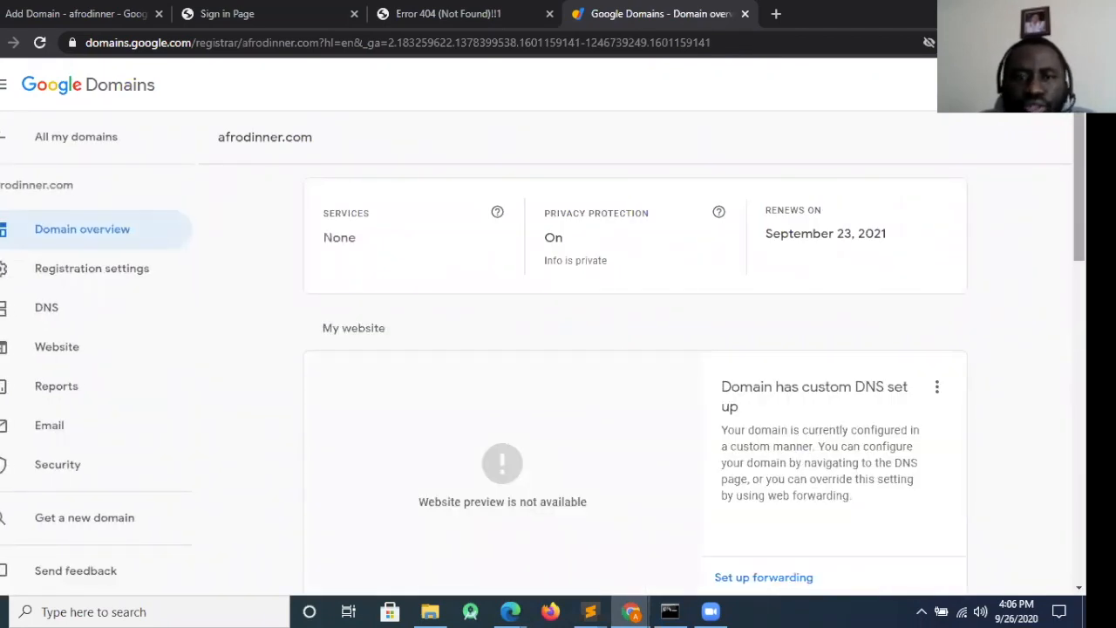
{"action": "scroll", "coordinate": [634, 348], "scroll_direction": "down", "scroll_amount": 4}
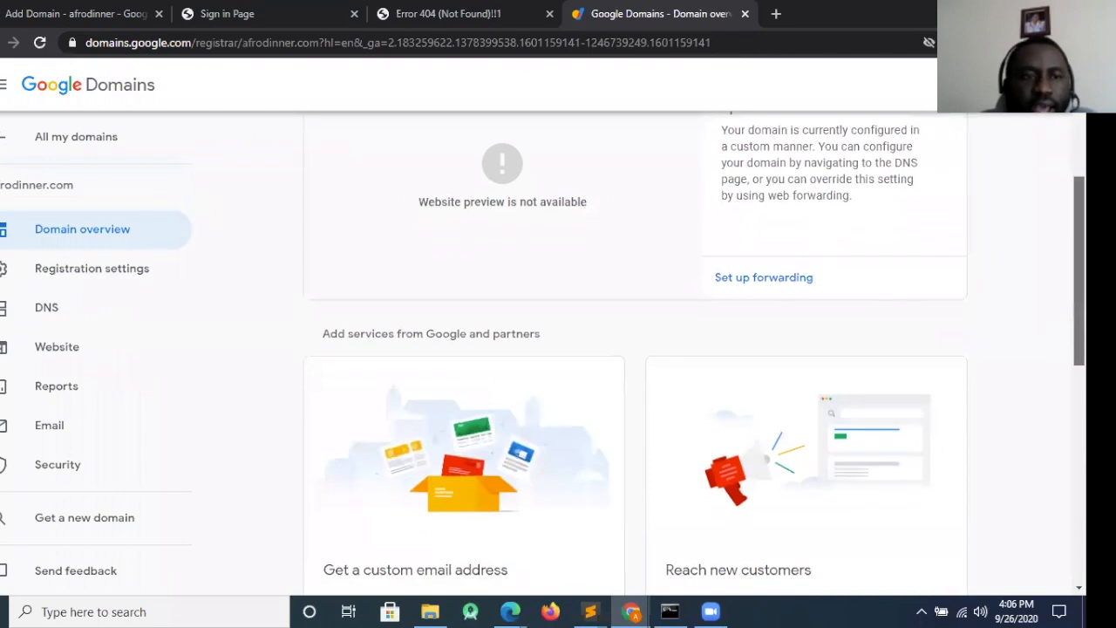
{"action": "scroll", "coordinate": [461, 287], "scroll_direction": "up", "scroll_amount": 1}
{"action": "left_click", "coordinate": [68, 316]}
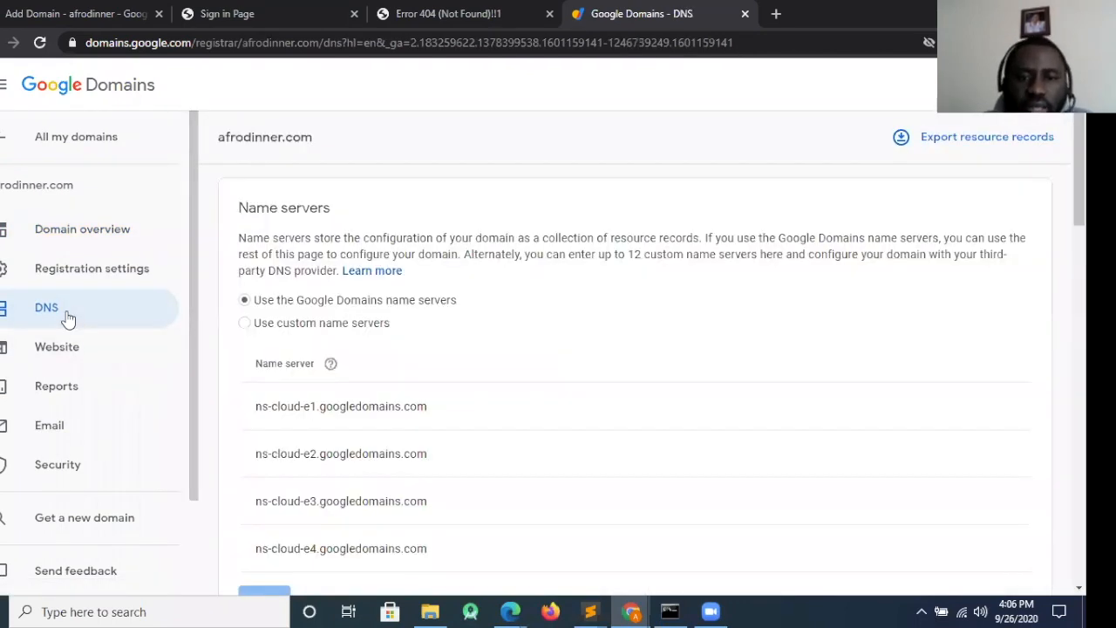
{"action": "left_click_drag", "start_coordinate": [1079, 182], "coordinate": [1079, 490]}
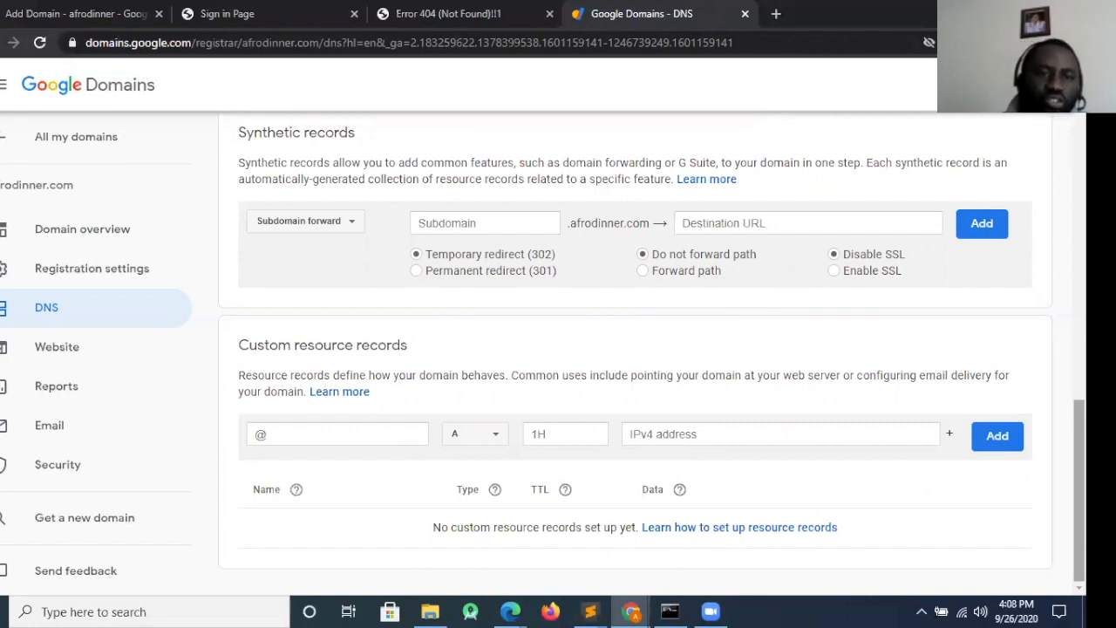
Copy the first A record address, 216.239.32.21, from Google Cloud Platform into the new A record's IPv4 address in Google Domains
{"action": "left_click", "coordinate": [94, 7]}
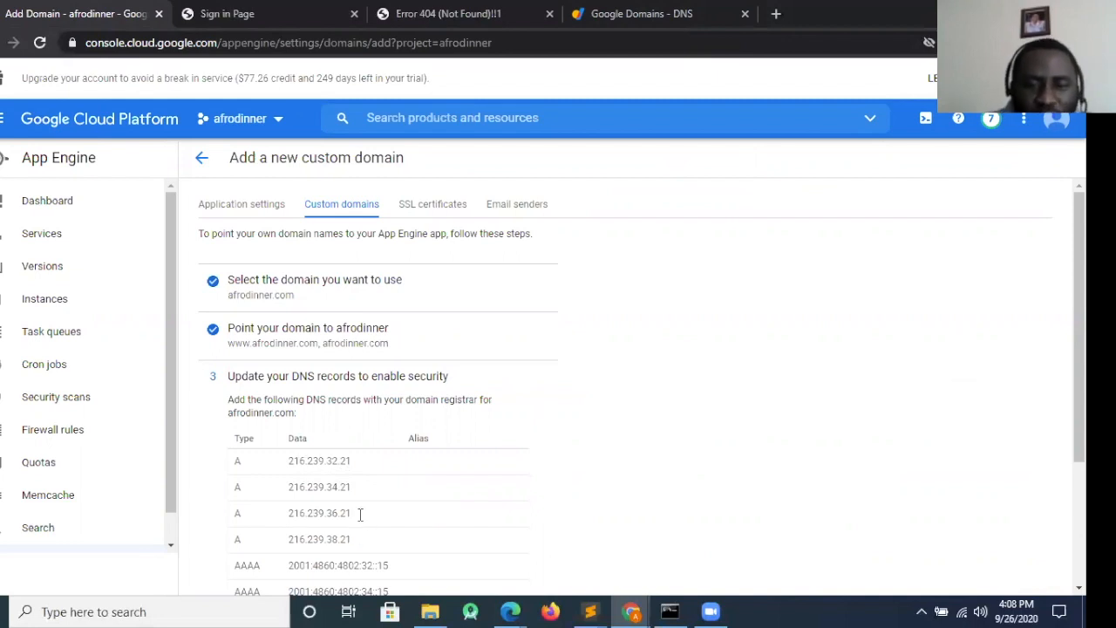
{"action": "left_click_drag", "start_coordinate": [352, 461], "coordinate": [292, 463]}
{"action": "key", "text": "ctrl+c"}
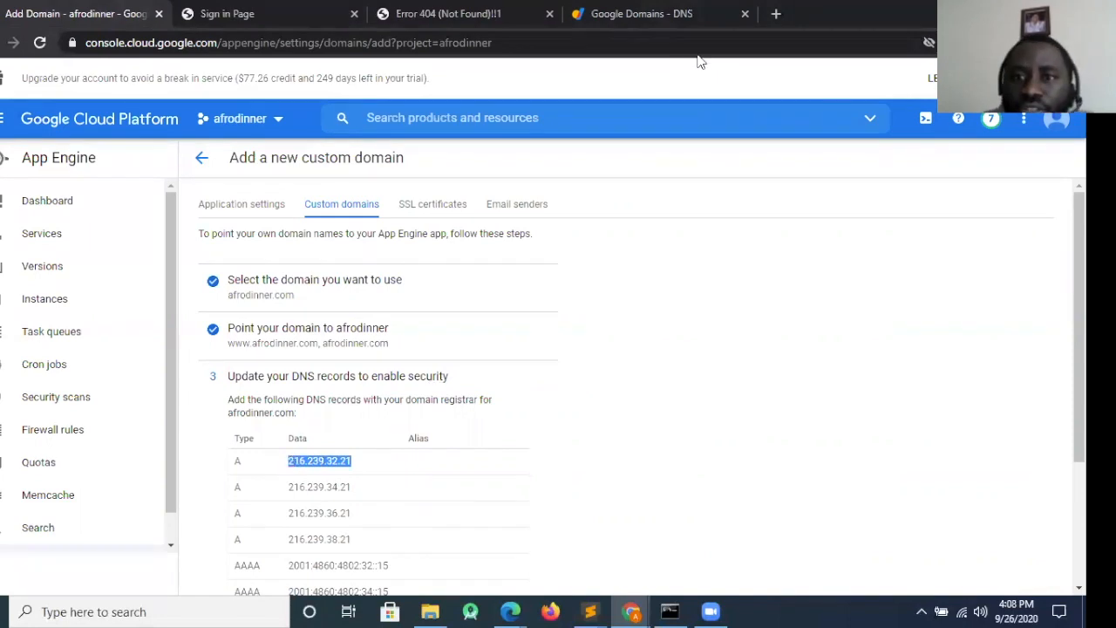
{"action": "left_click", "coordinate": [684, 18]}
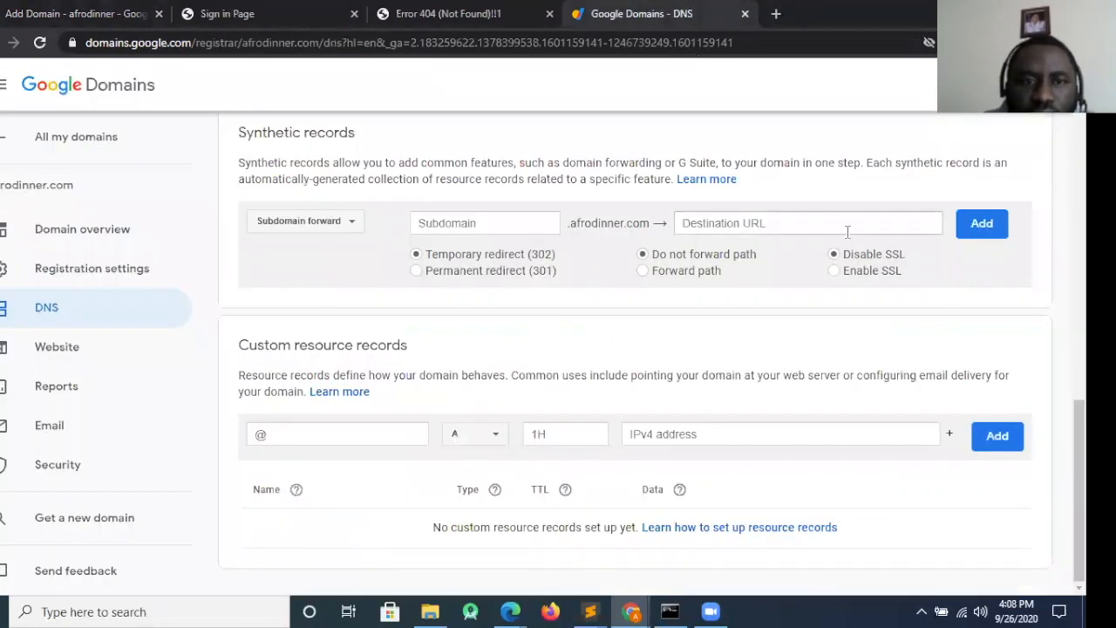
{"action": "left_click", "coordinate": [656, 440]}
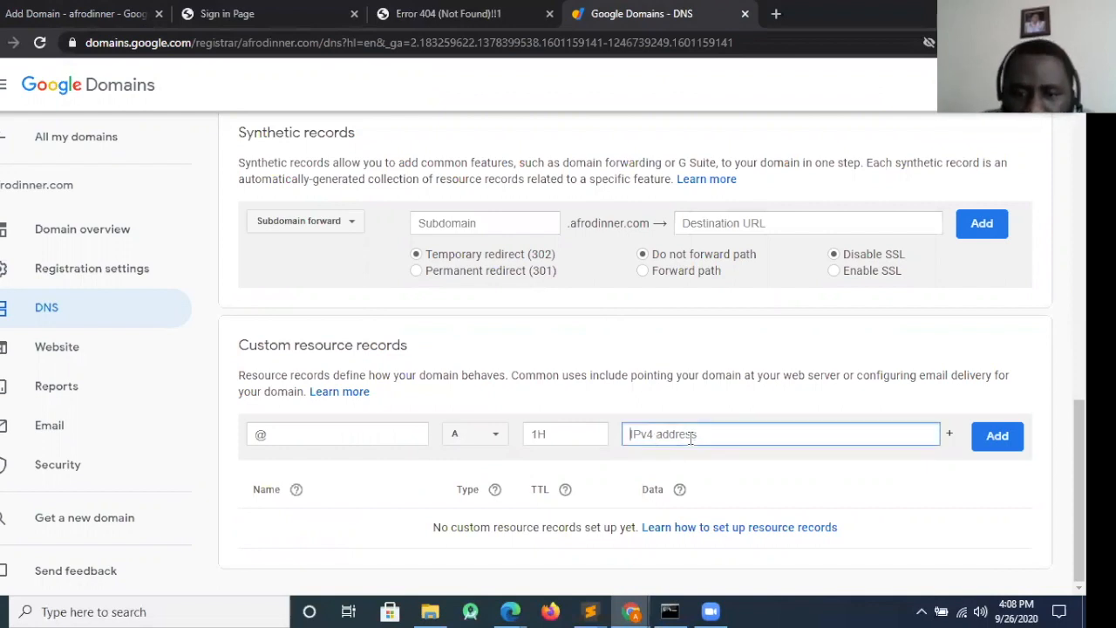
{"action": "key", "text": "ctrl+v"}
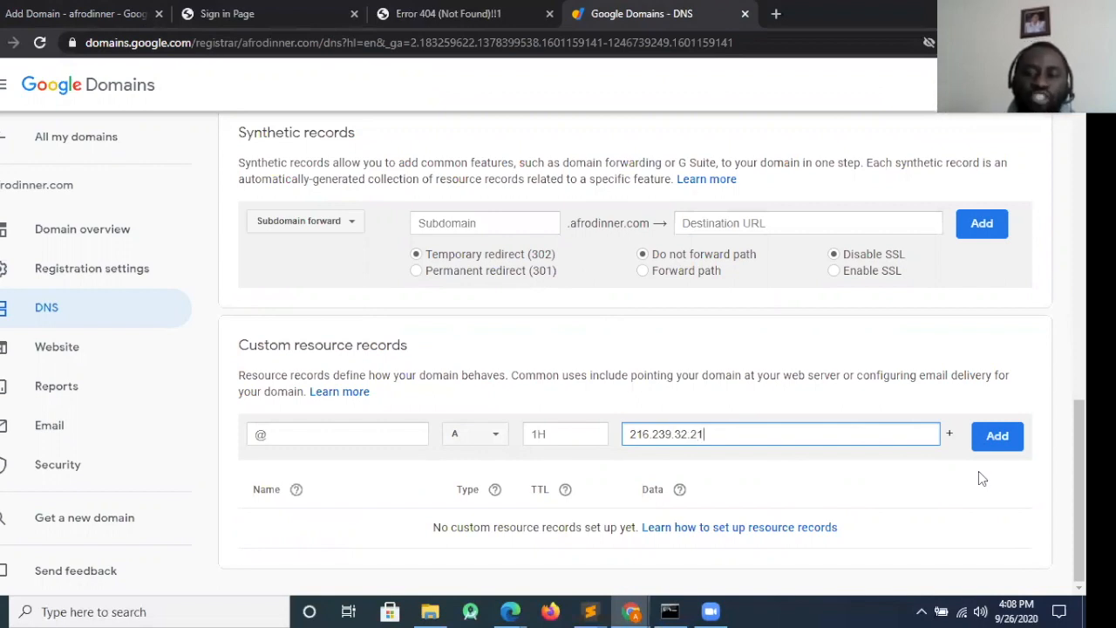
Enter 216.239.34.21 as the A record's second IPv4 address and add an empty third address row
{"action": "left_click", "coordinate": [950, 437]}
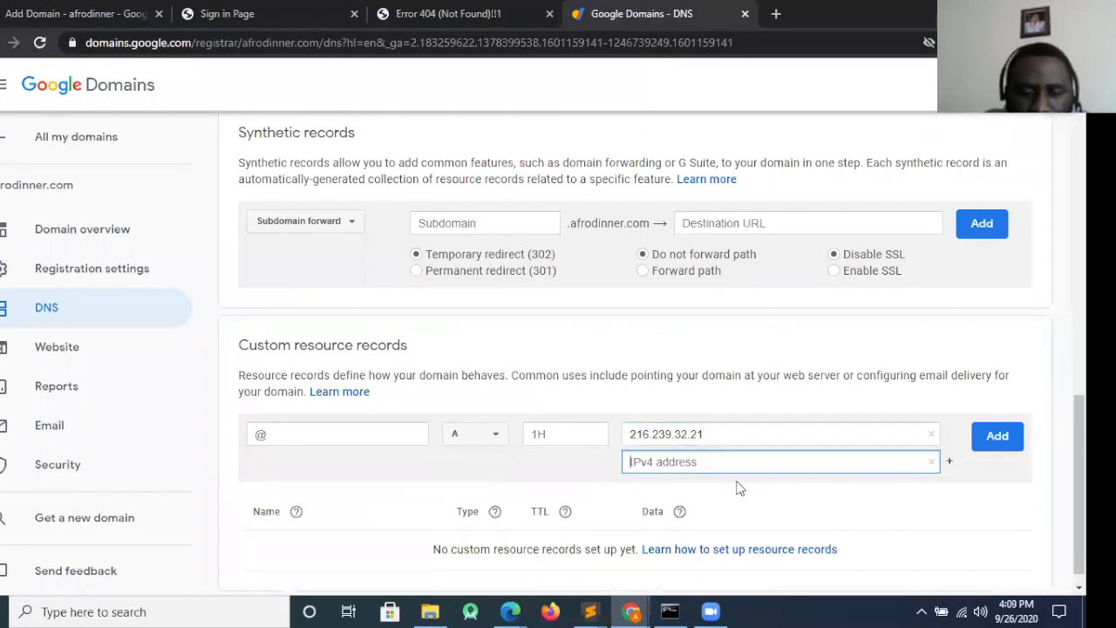
{"action": "key", "text": "ctrl+v"}
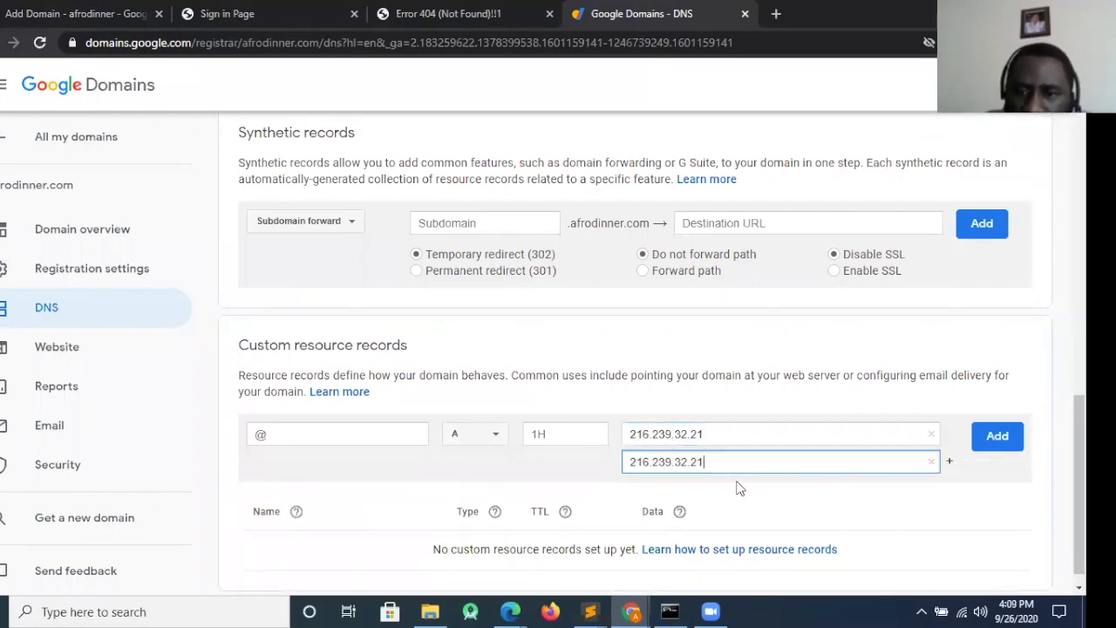
{"action": "left_click", "coordinate": [688, 461]}
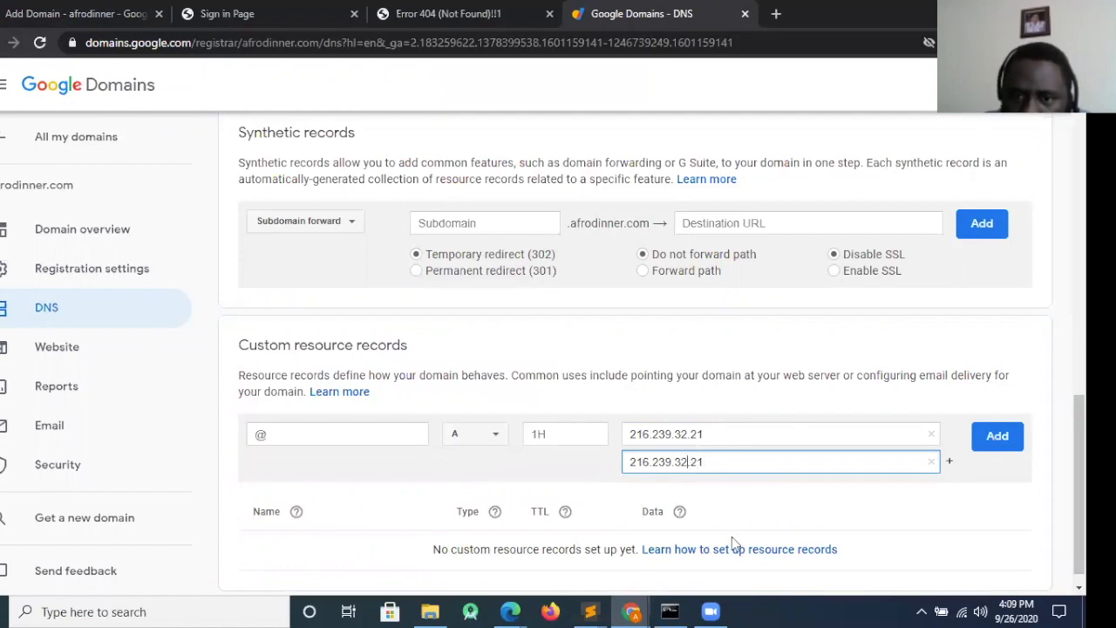
{"action": "key", "text": "BackSpace"}
{"action": "type", "text": "4"}
{"action": "left_click", "coordinate": [949, 463]}
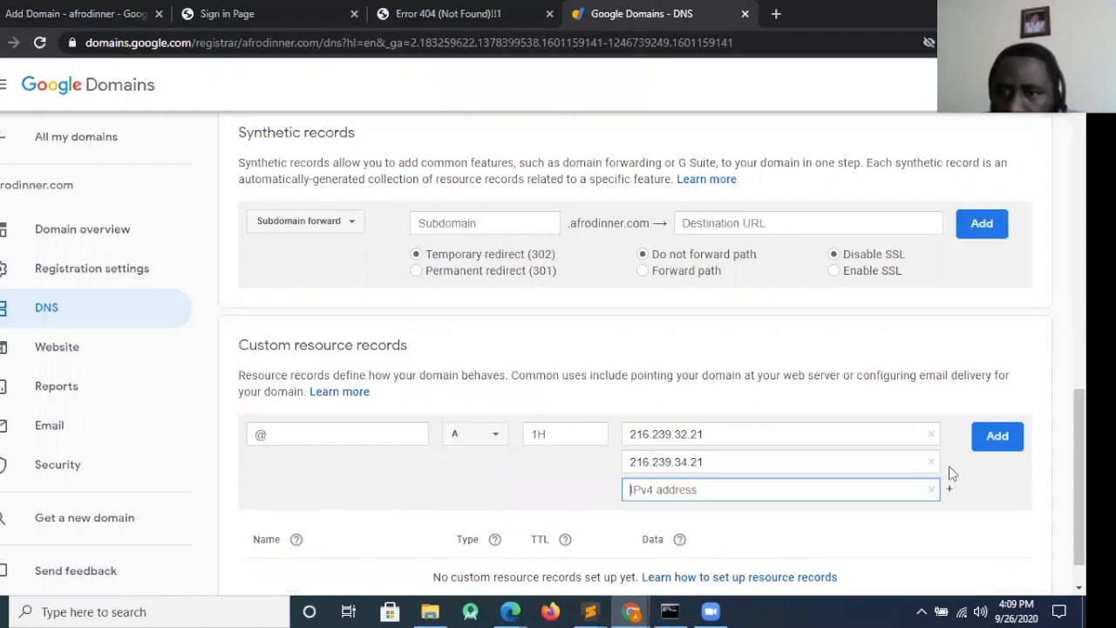
Enter 216.239.36.21 as the A record's third IPv4 address
{"action": "key", "text": "ctrl+v"}
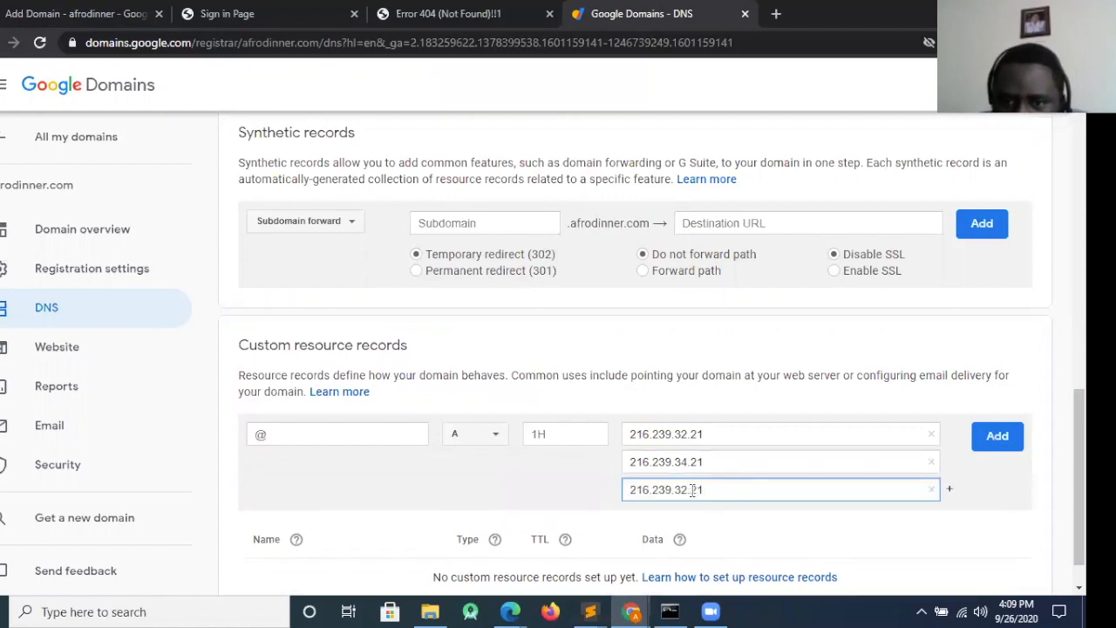
{"action": "left_click", "coordinate": [688, 490]}
{"action": "key", "text": "BackSpace"}
{"action": "type", "text": "6"}
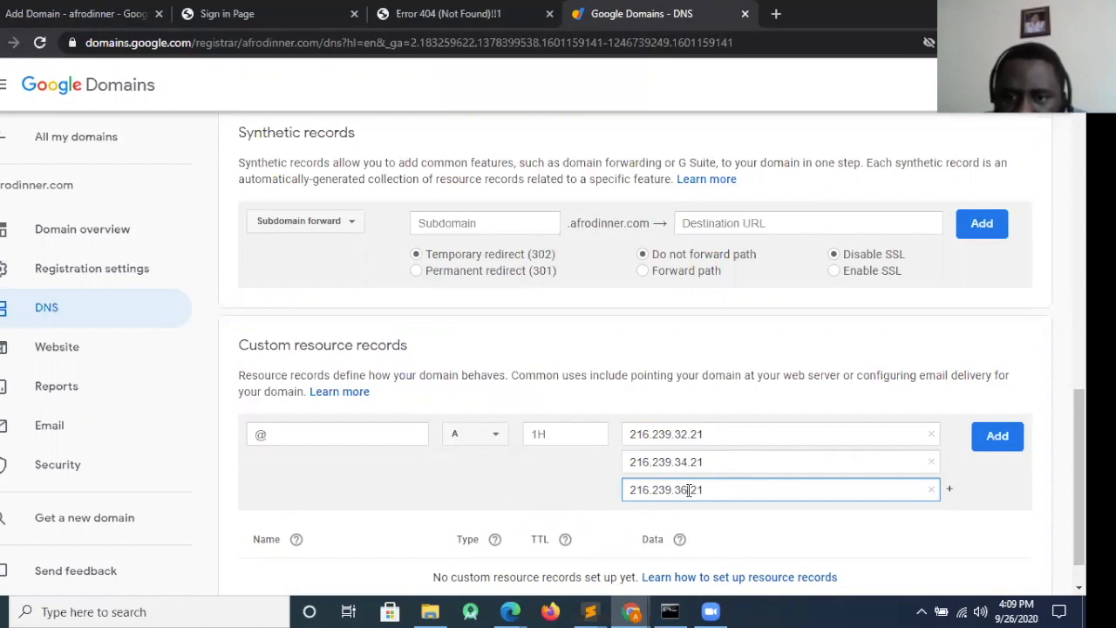
Enter 216.239.38.21 as the fourth IPv4 address and add the A record to the custom resource records
{"action": "left_click", "coordinate": [949, 489]}
{"action": "key", "text": "ctrl+v"}
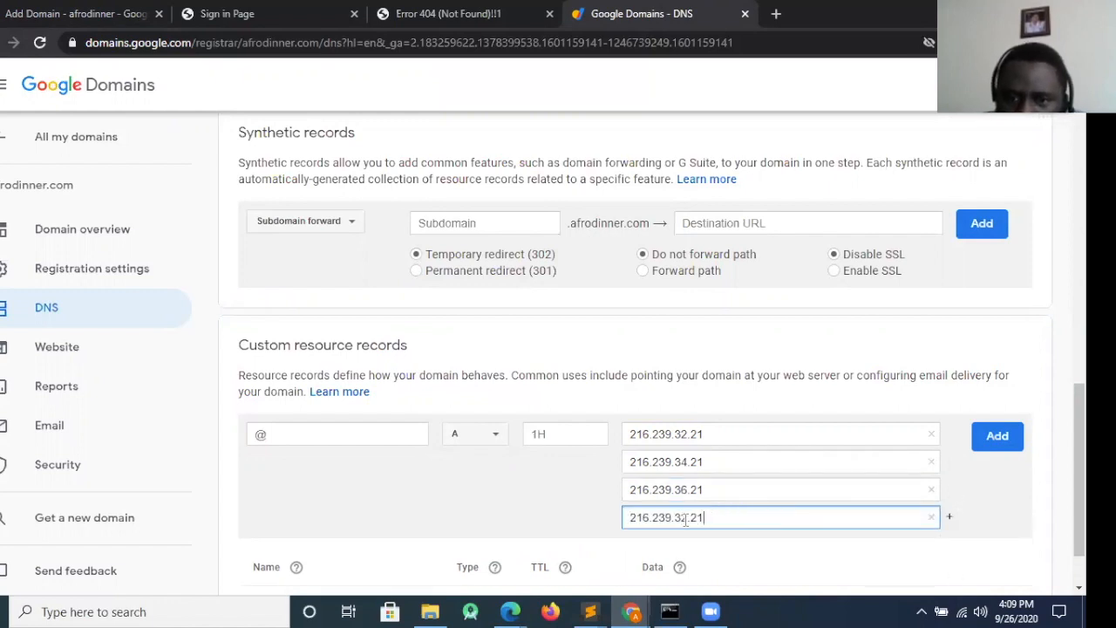
{"action": "key", "text": "BackSpace"}
{"action": "type", "text": "8"}
{"action": "left_click", "coordinate": [998, 448]}
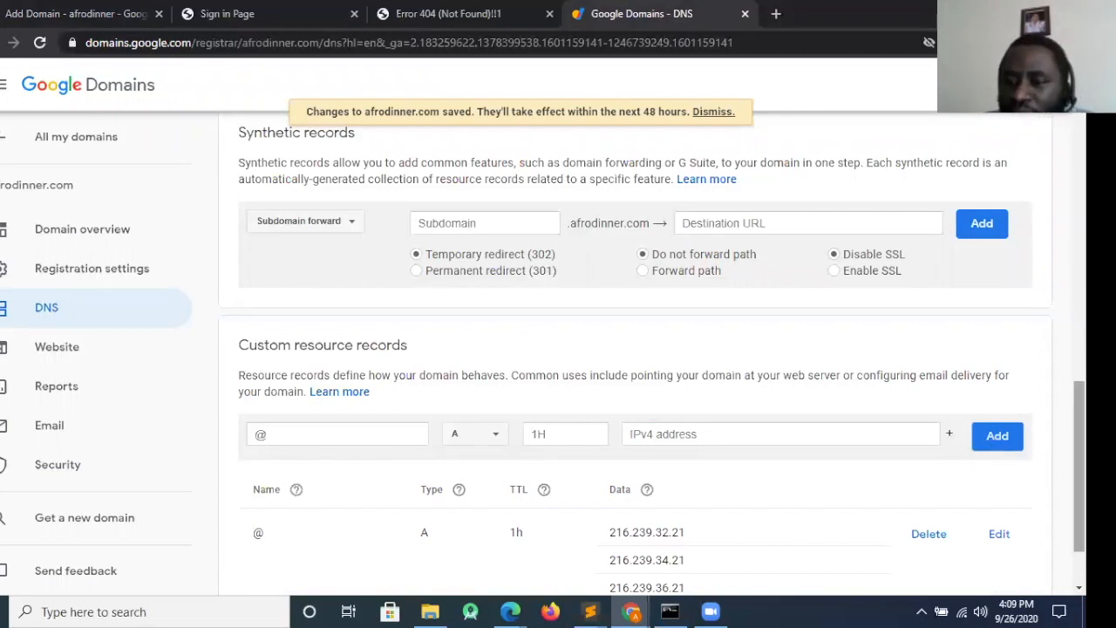
{"action": "left_click_drag", "start_coordinate": [1079, 475], "coordinate": [1079, 507]}
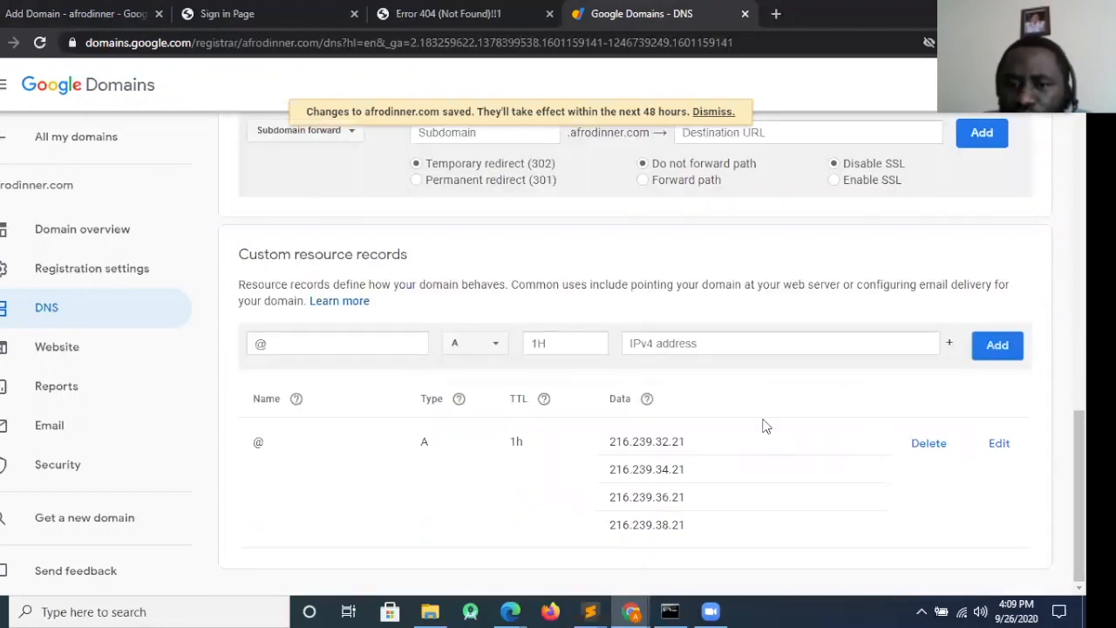
Copy the first AAAA address, 2001:4860:4802:32::15, from Google Cloud Platform into a new AAAA record in Google Domains
{"action": "left_click", "coordinate": [91, 12]}
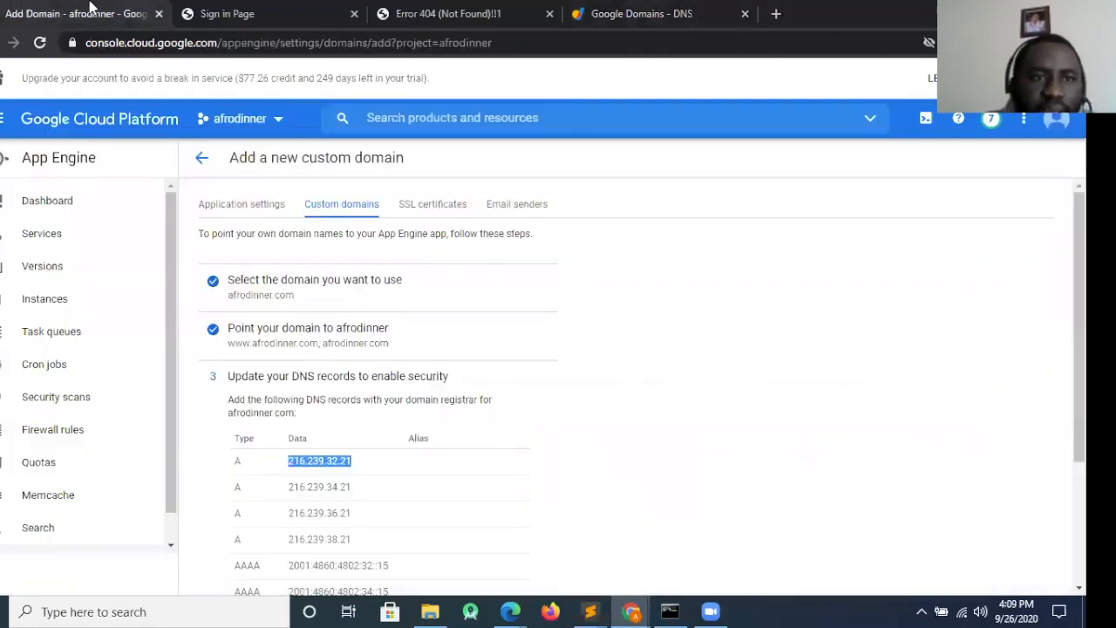
{"action": "left_click_drag", "start_coordinate": [1079, 419], "coordinate": [1080, 543]}
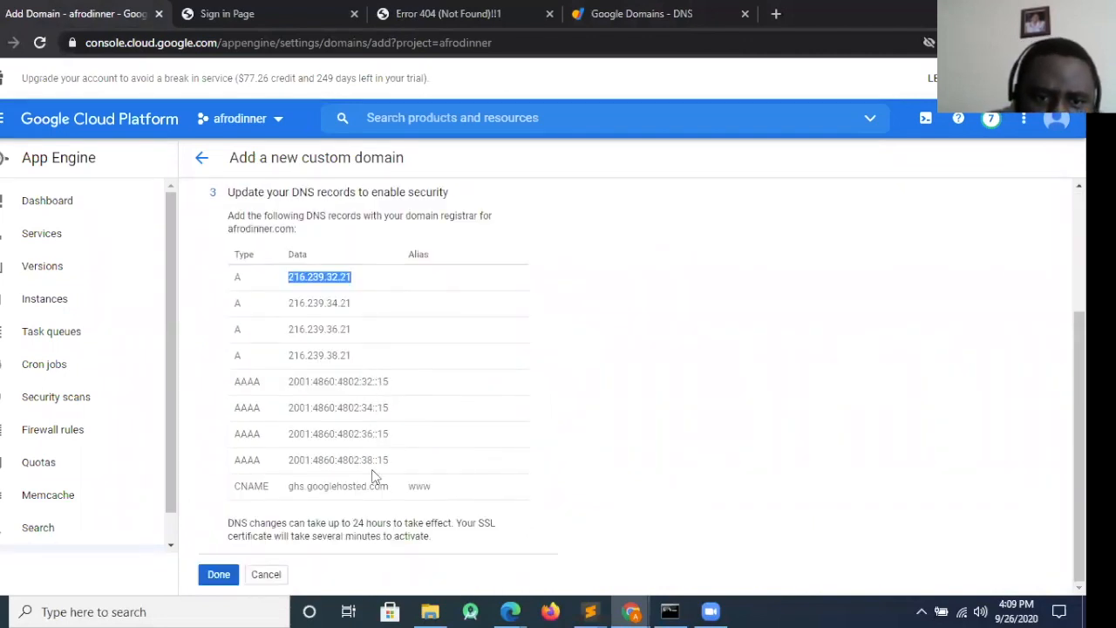
{"action": "left_click_drag", "start_coordinate": [400, 383], "coordinate": [289, 381]}
{"action": "key", "text": "ctrl+c"}
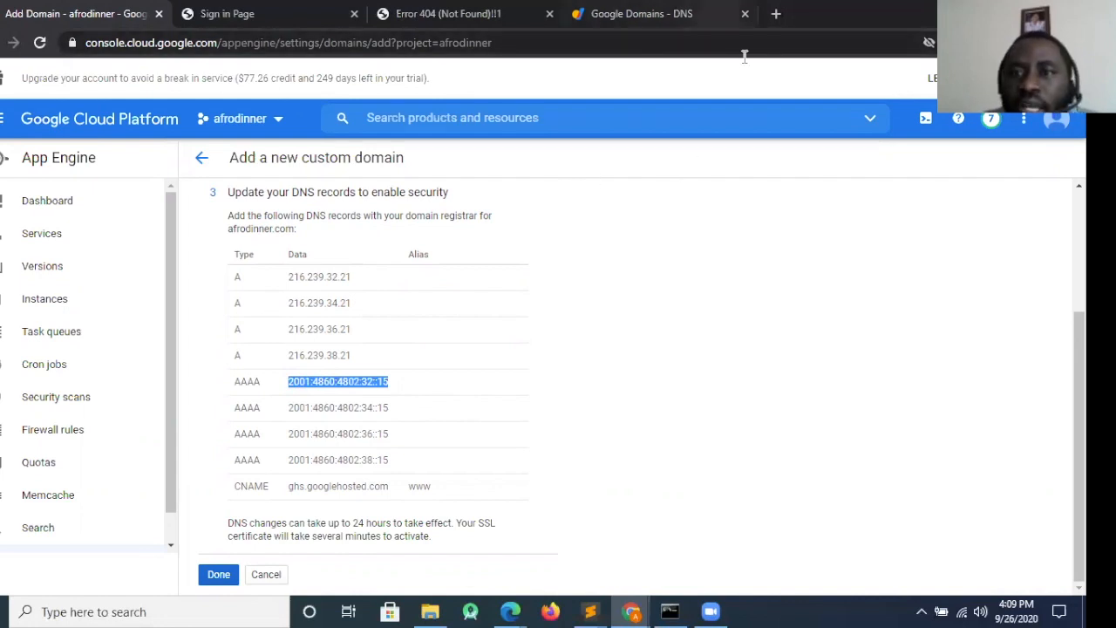
{"action": "left_click", "coordinate": [715, 14]}
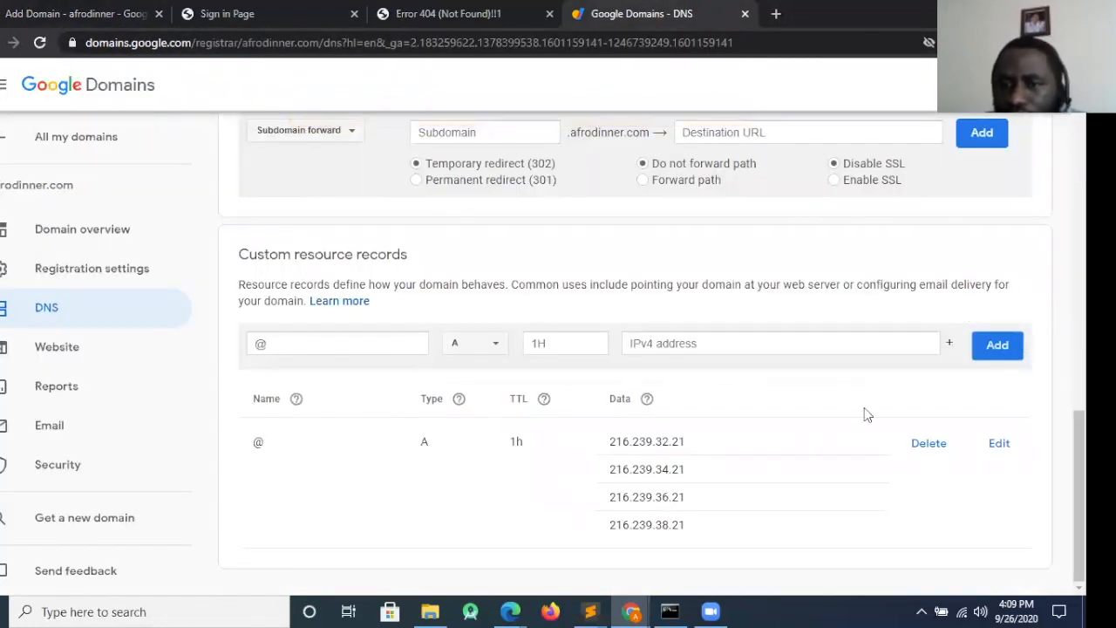
{"action": "left_click", "coordinate": [486, 352]}
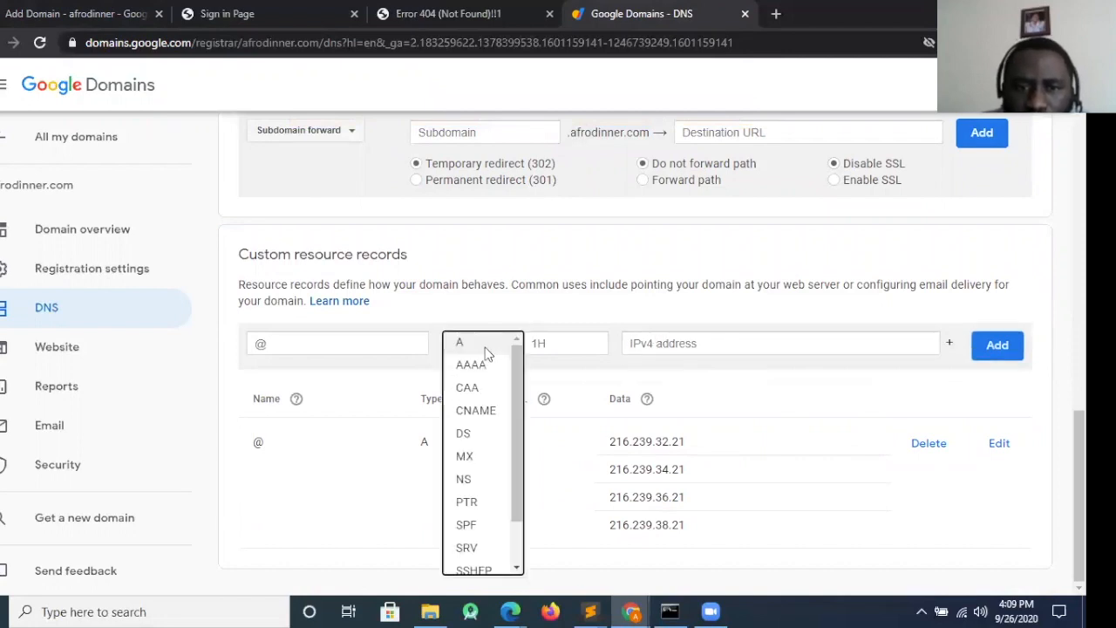
{"action": "left_click", "coordinate": [485, 369]}
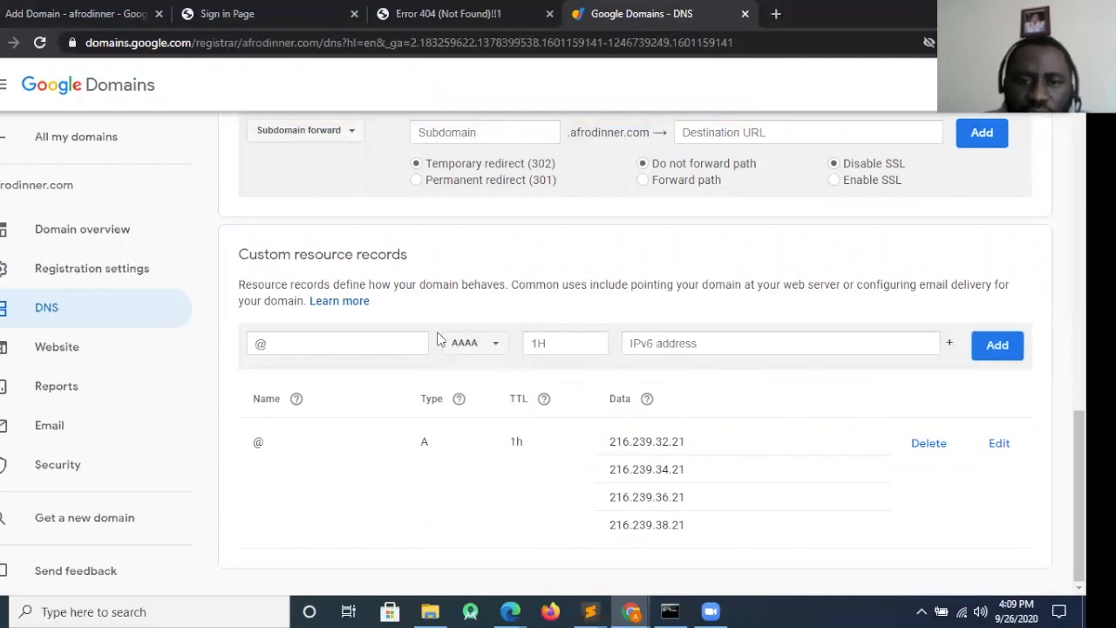
{"action": "left_click", "coordinate": [685, 344]}
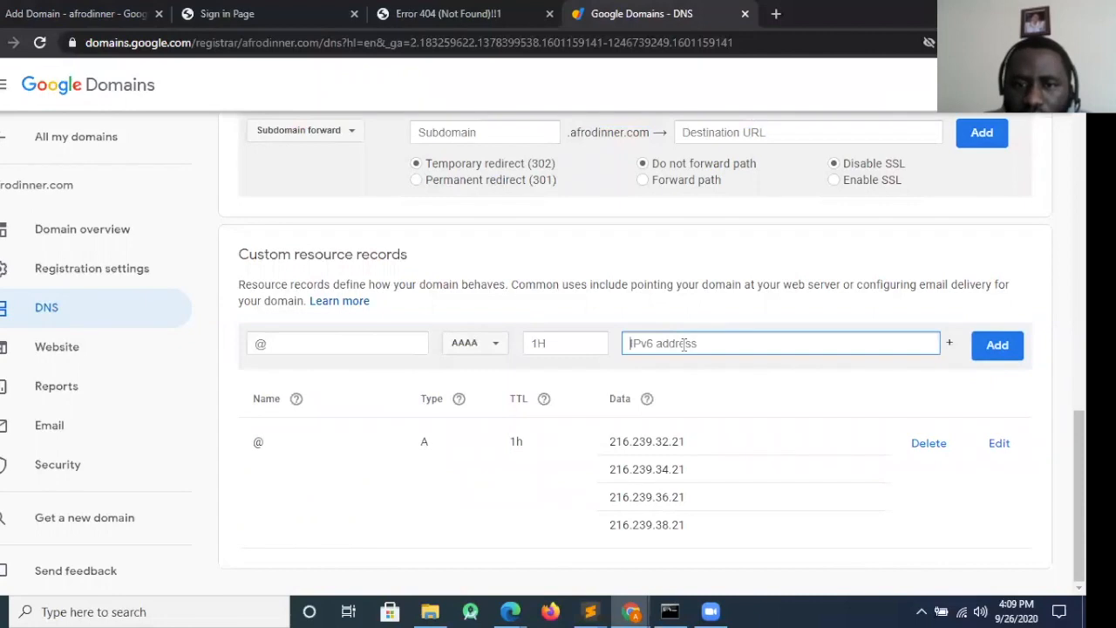
{"action": "key", "text": "ctrl+v"}
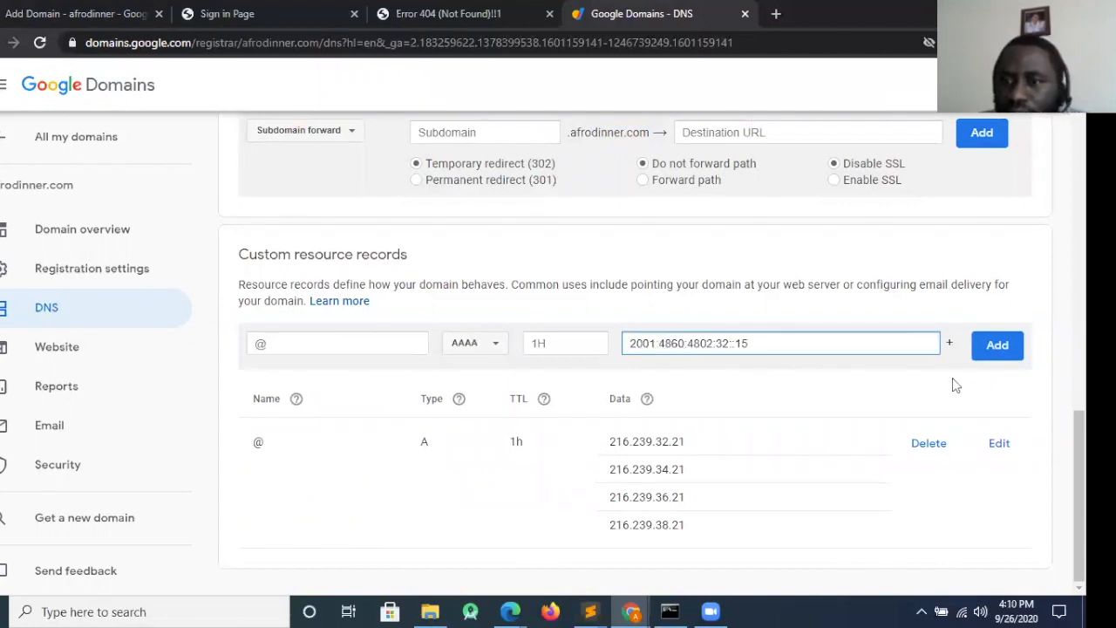
Add 2001:4860:4802:34::15 as the AAAA record's second IPv6 address
{"action": "left_click", "coordinate": [949, 343]}
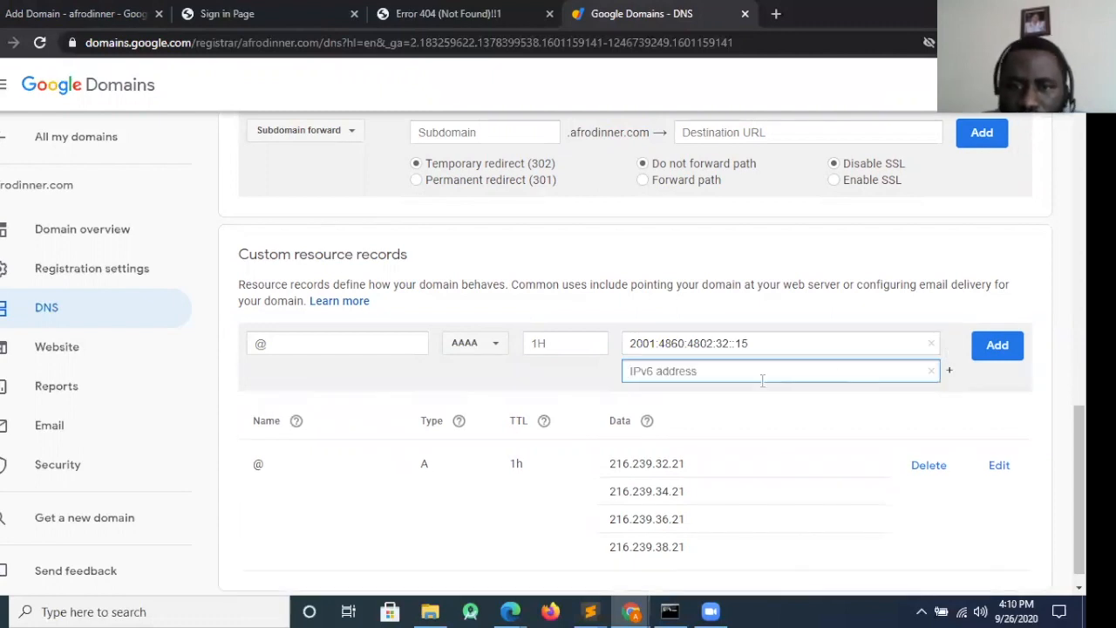
{"action": "key", "text": "ctrl+v"}
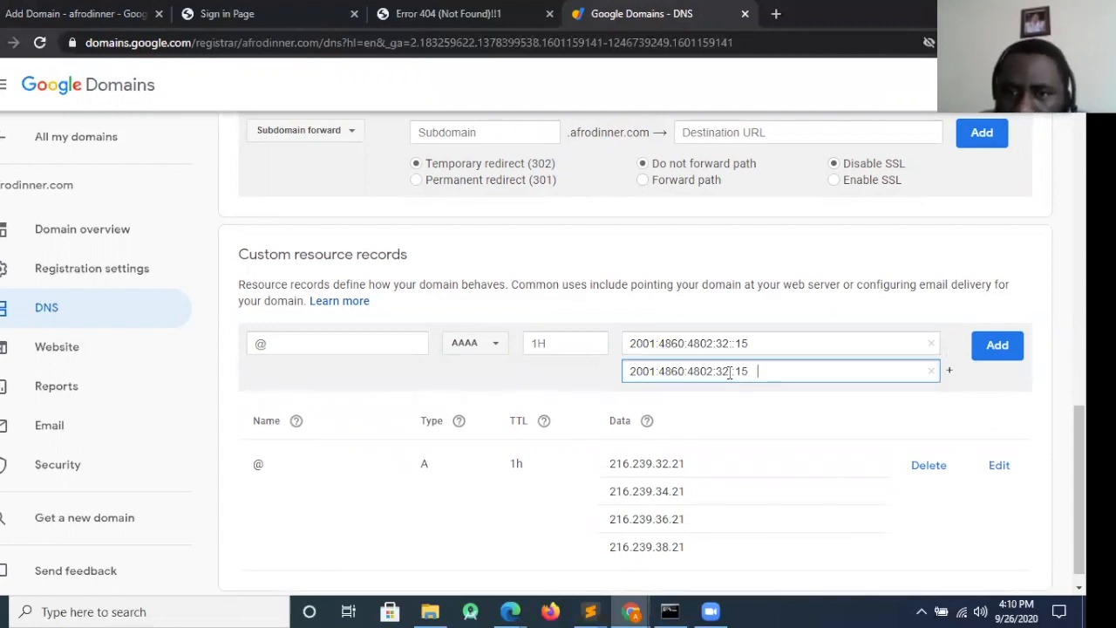
{"action": "left_click", "coordinate": [730, 371]}
{"action": "key", "text": "BackSpace"}
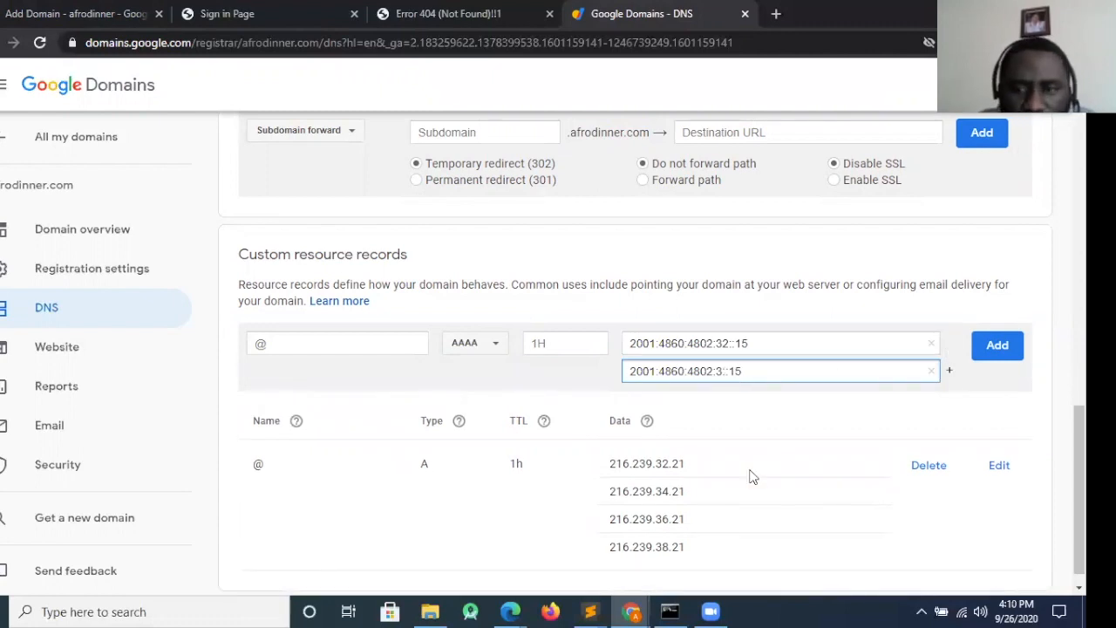
{"action": "type", "text": "4"}
Add 2001:4860:4802:36::15 as the AAAA record's third IPv6 address
{"action": "left_click", "coordinate": [949, 370]}
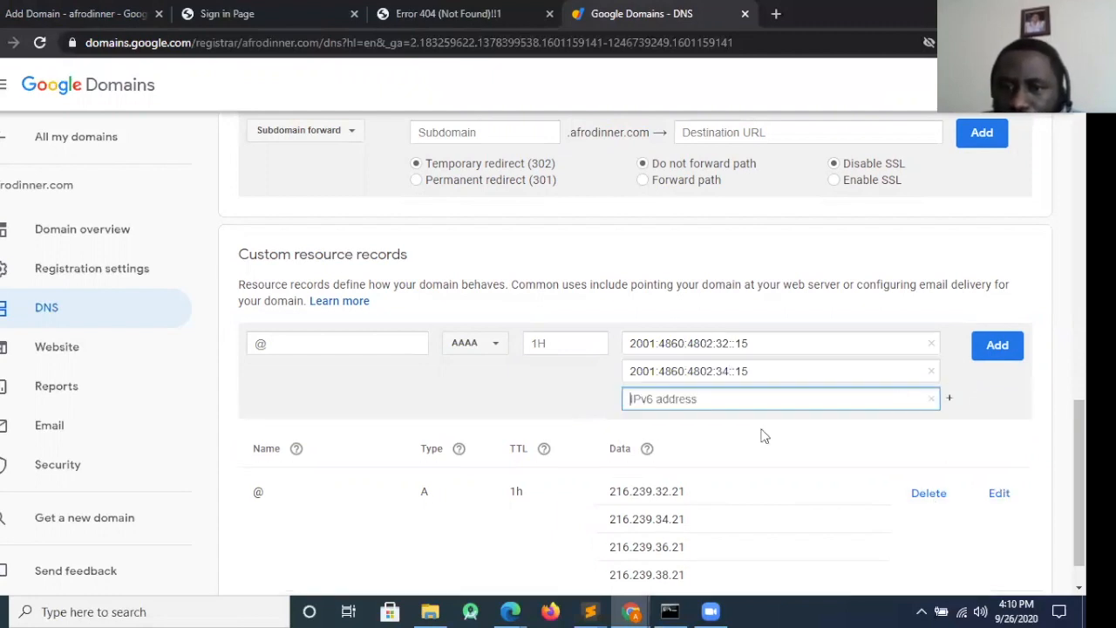
{"action": "key", "text": "ctrl+v"}
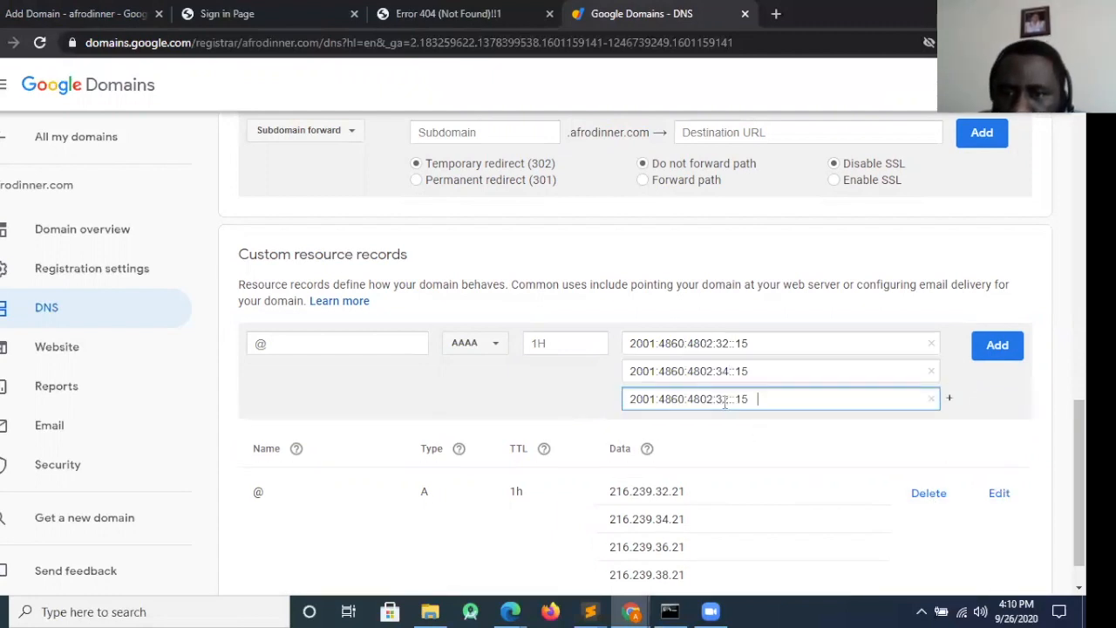
{"action": "left_click", "coordinate": [729, 399]}
{"action": "key", "text": "BackSpace"}
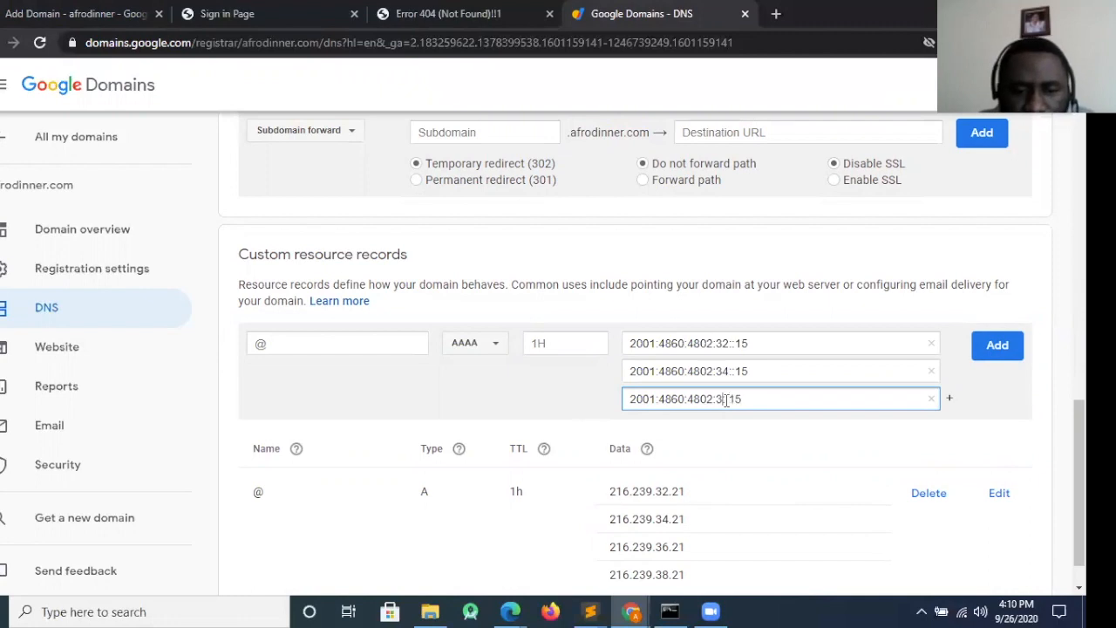
{"action": "type", "text": "6"}
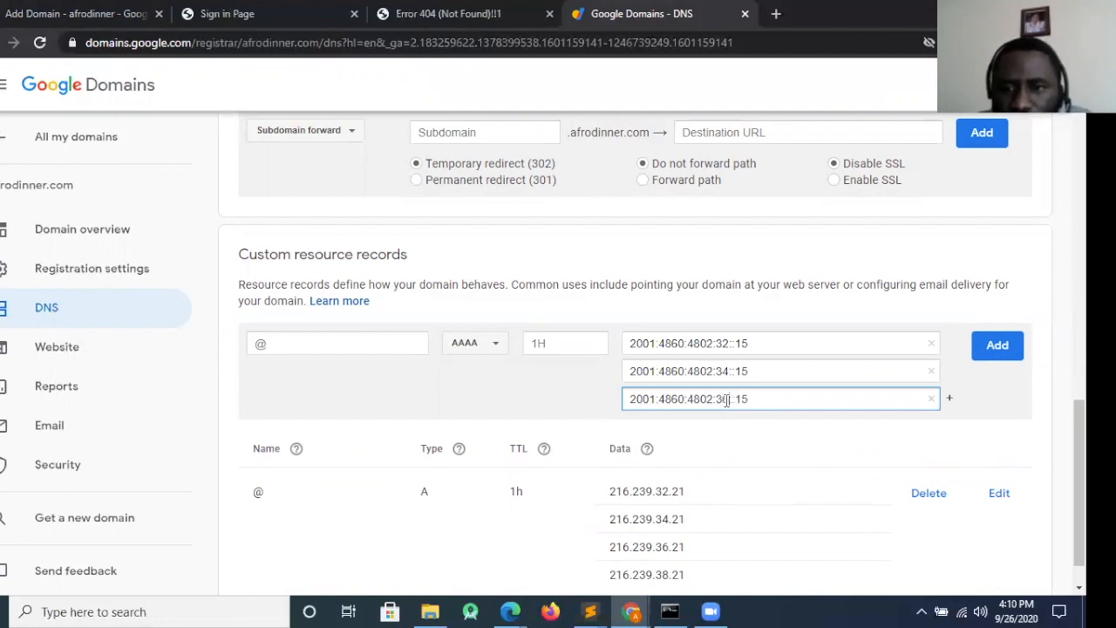
Enter 2001:4860:4802:38::15 as the fourth IPv6 address and add the AAAA record to the custom resource records
{"action": "left_click", "coordinate": [949, 399]}
{"action": "type", "text": "2001:4860:4802:32::15"}
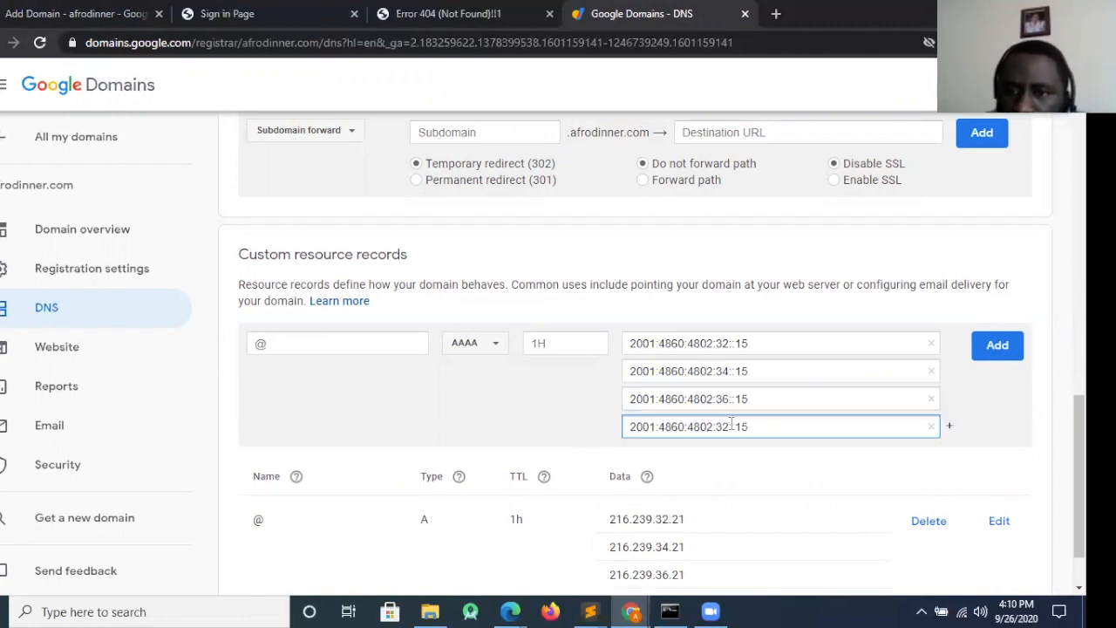
{"action": "left_click", "coordinate": [729, 427]}
{"action": "key", "text": "BackSpace"}
{"action": "type", "text": "8"}
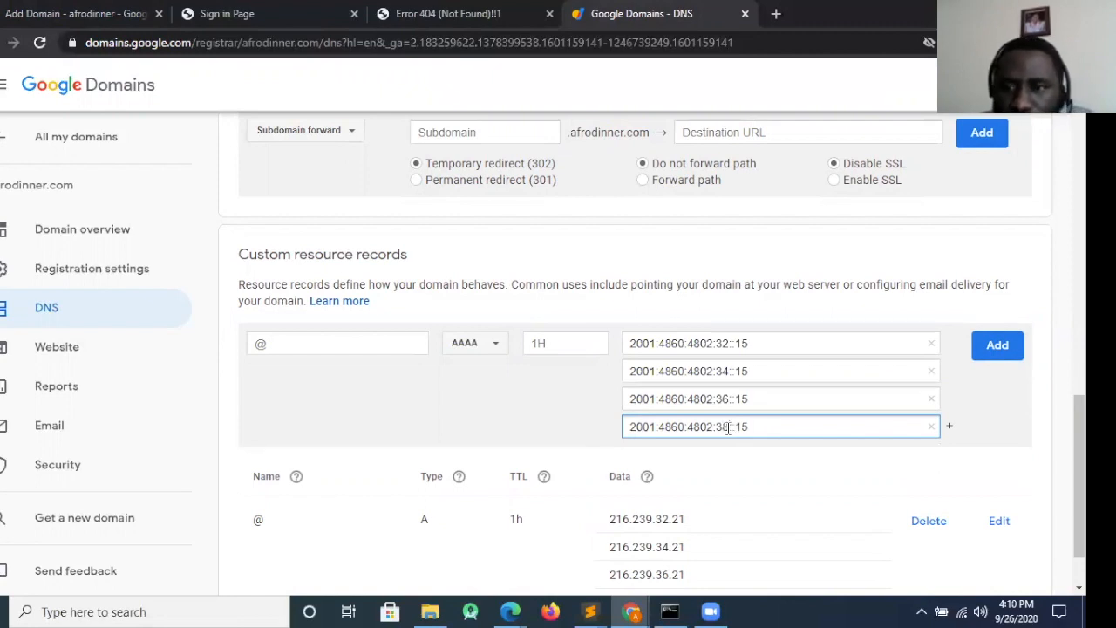
{"action": "left_click", "coordinate": [994, 348]}
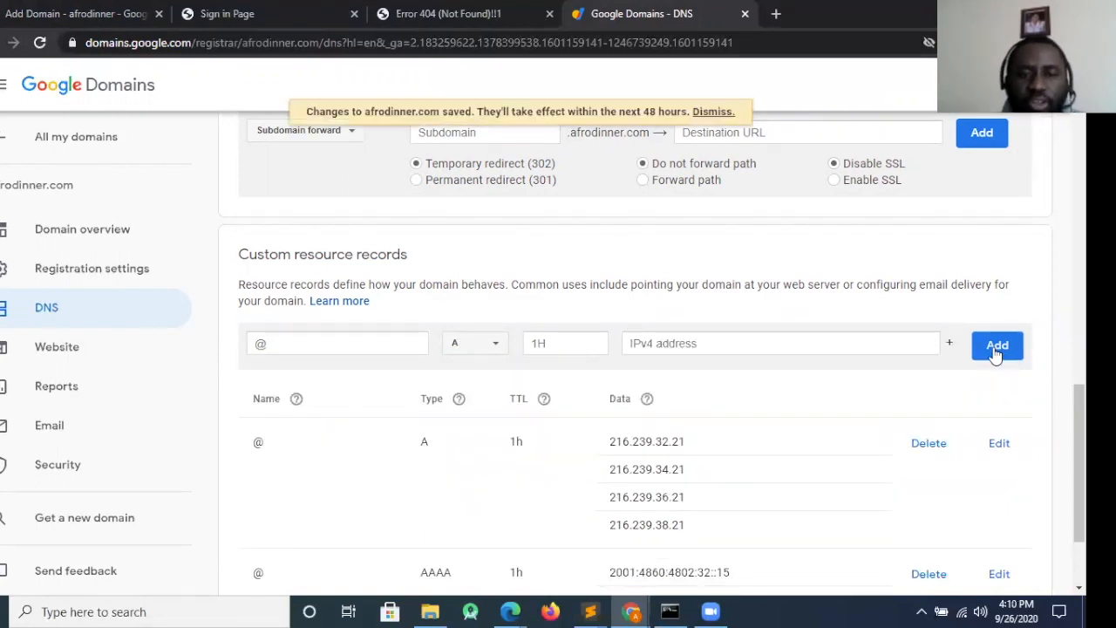
Copy the CNAME target ghs.googlehosted.com from Google Cloud Platform into the domain name of a new CNAME record in Google Domains
{"action": "left_click", "coordinate": [43, 11]}
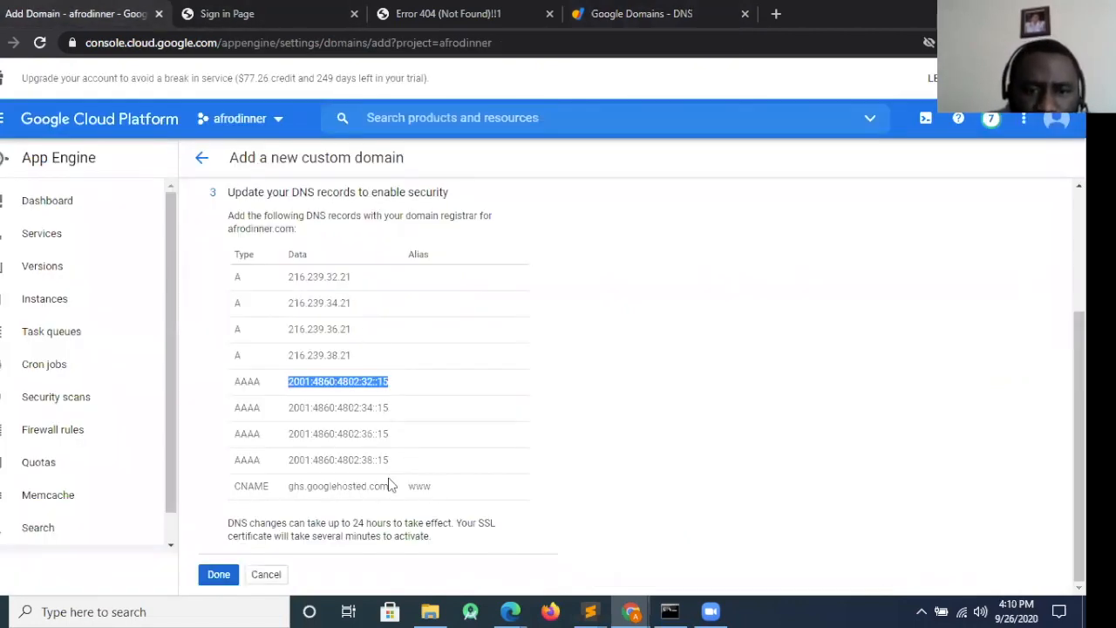
{"action": "left_click_drag", "start_coordinate": [390, 487], "coordinate": [286, 485]}
{"action": "key", "text": "ctrl+c"}
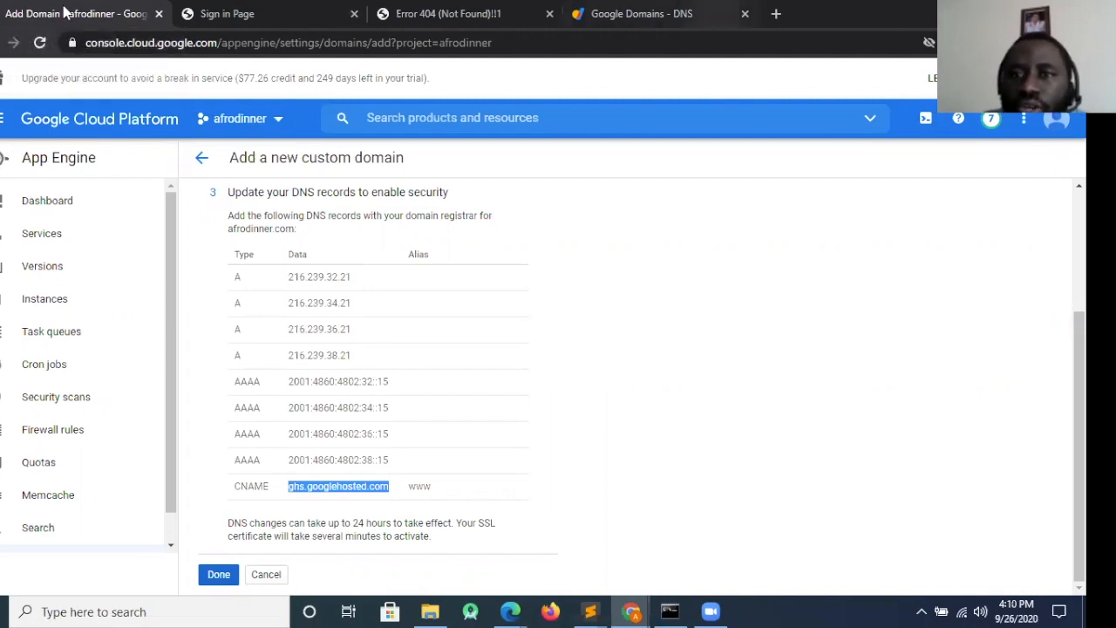
{"action": "left_click", "coordinate": [641, 13]}
{"action": "left_click", "coordinate": [491, 344]}
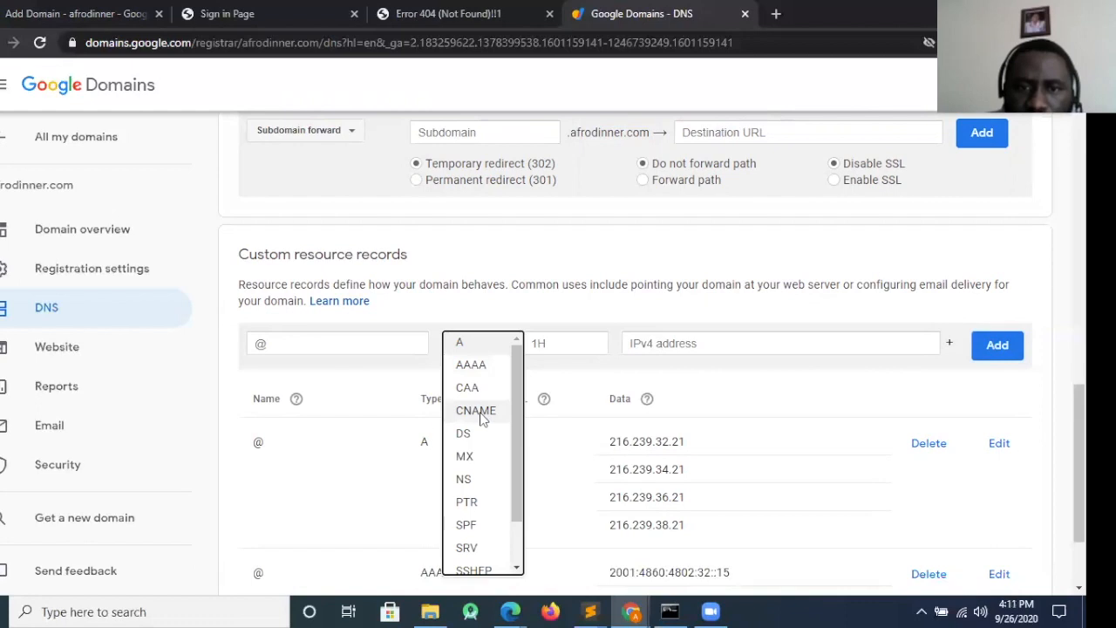
{"action": "left_click", "coordinate": [482, 417]}
{"action": "left_click", "coordinate": [113, 21]}
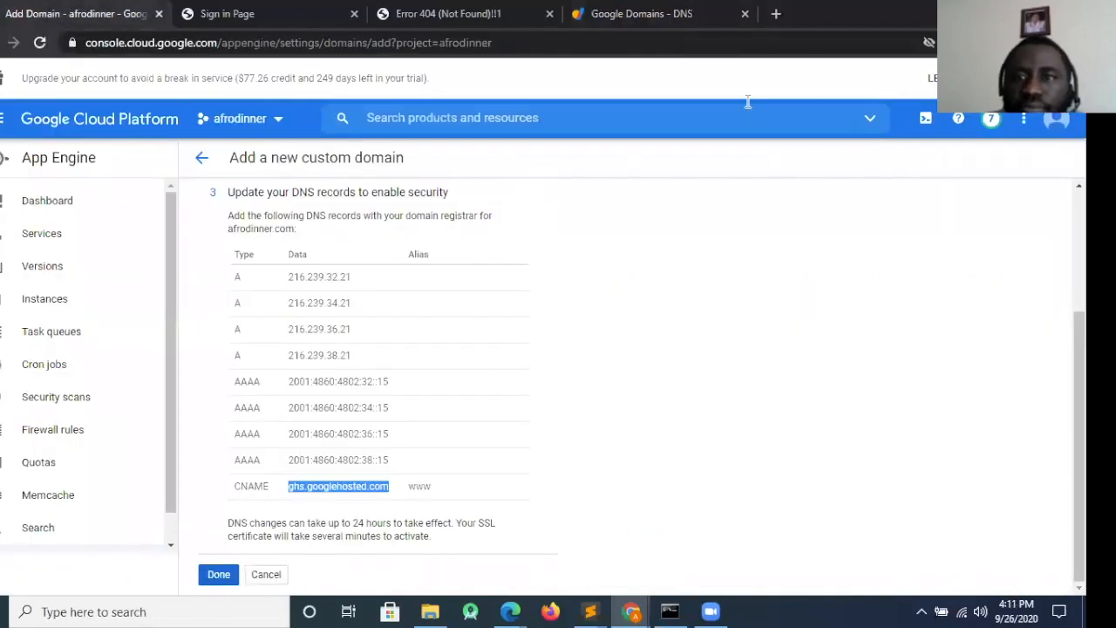
{"action": "left_click", "coordinate": [649, 14]}
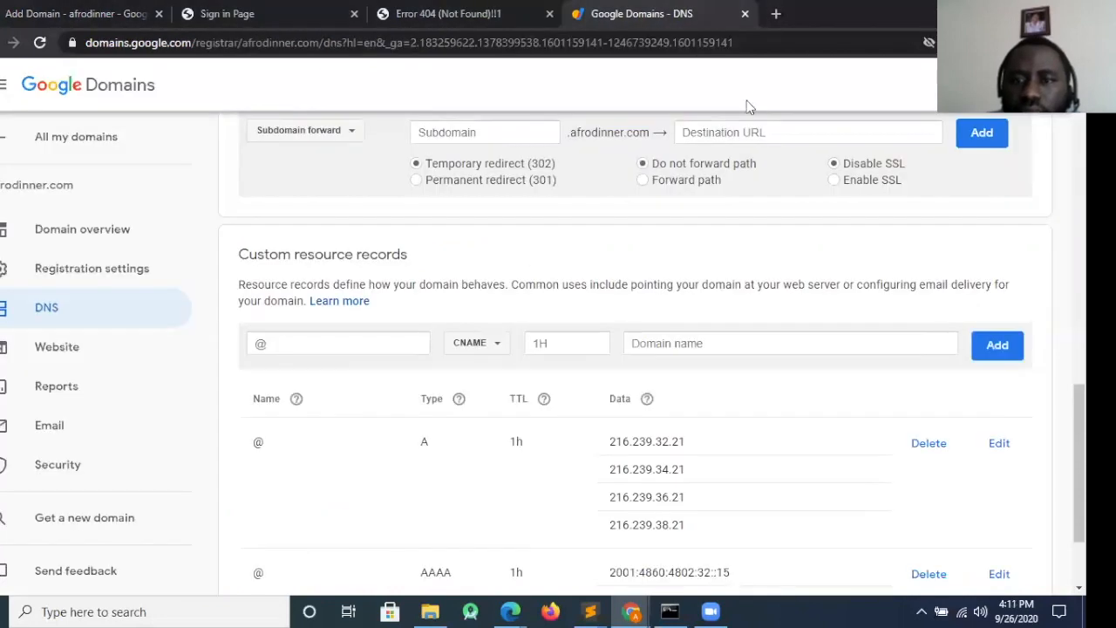
{"action": "left_click", "coordinate": [711, 334]}
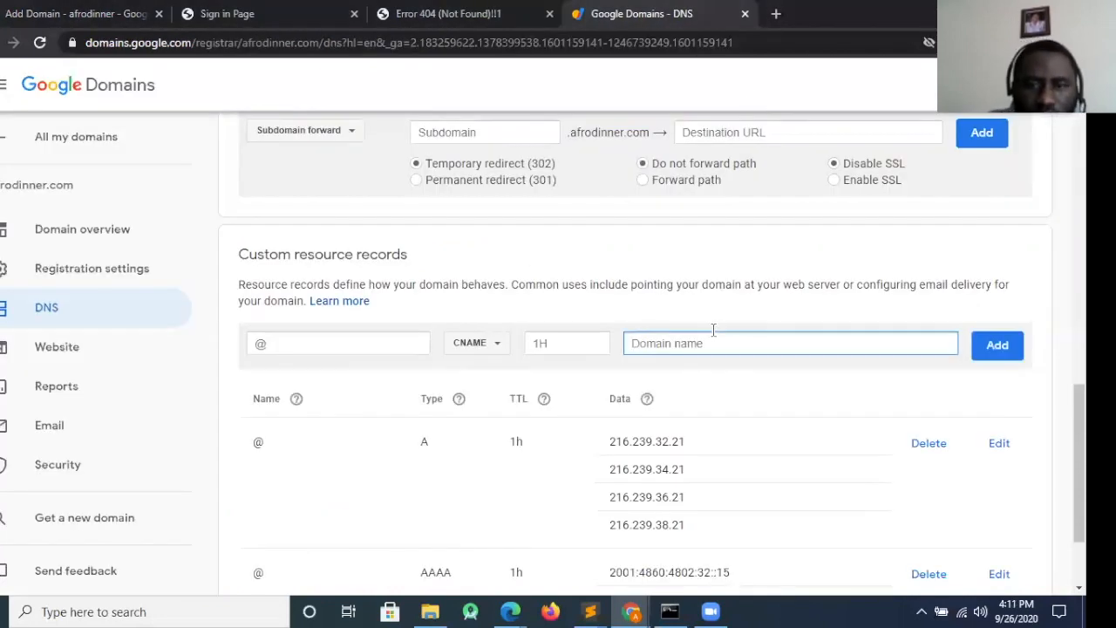
{"action": "key", "text": "ctrl+v"}
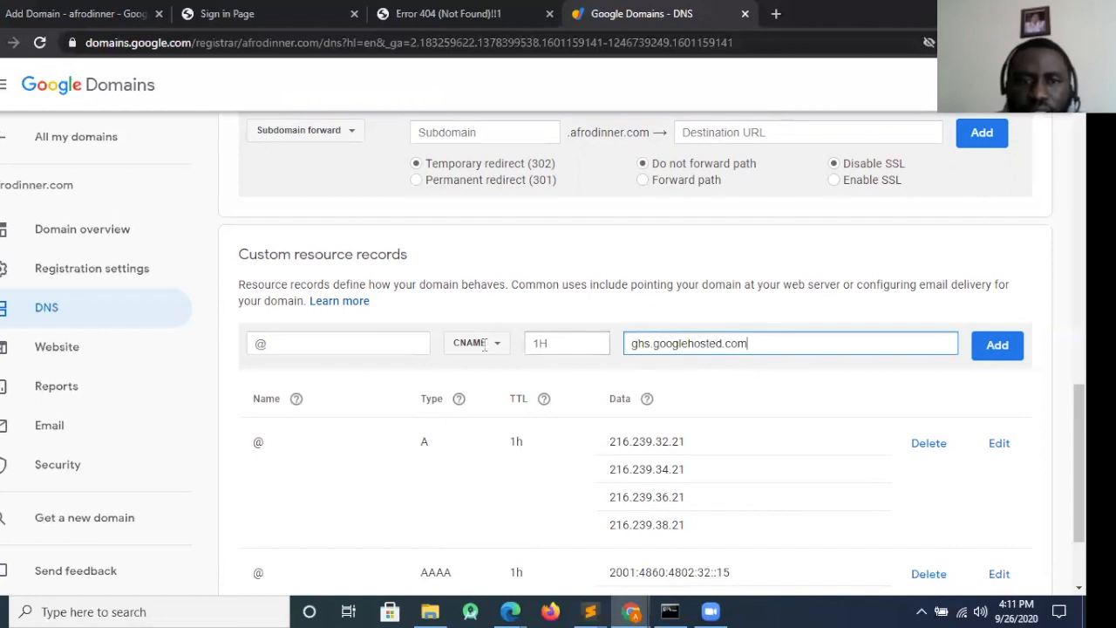
Name the CNAME record www and add it to the custom resource records
{"action": "left_click", "coordinate": [272, 342]}
{"action": "type", "text": "www"}
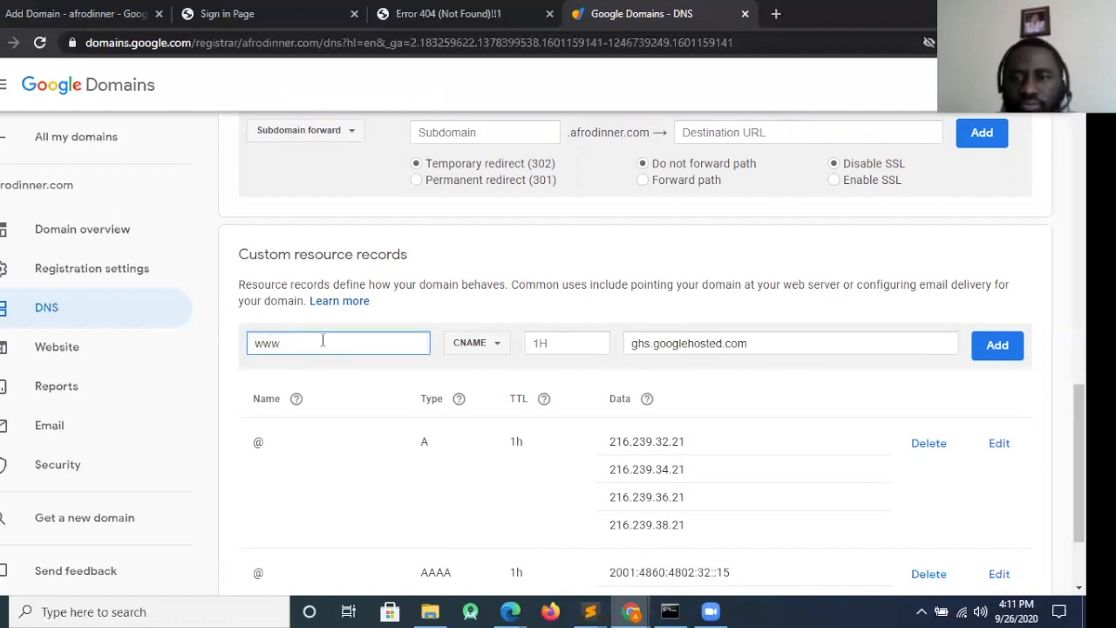
{"action": "left_click", "coordinate": [996, 346]}
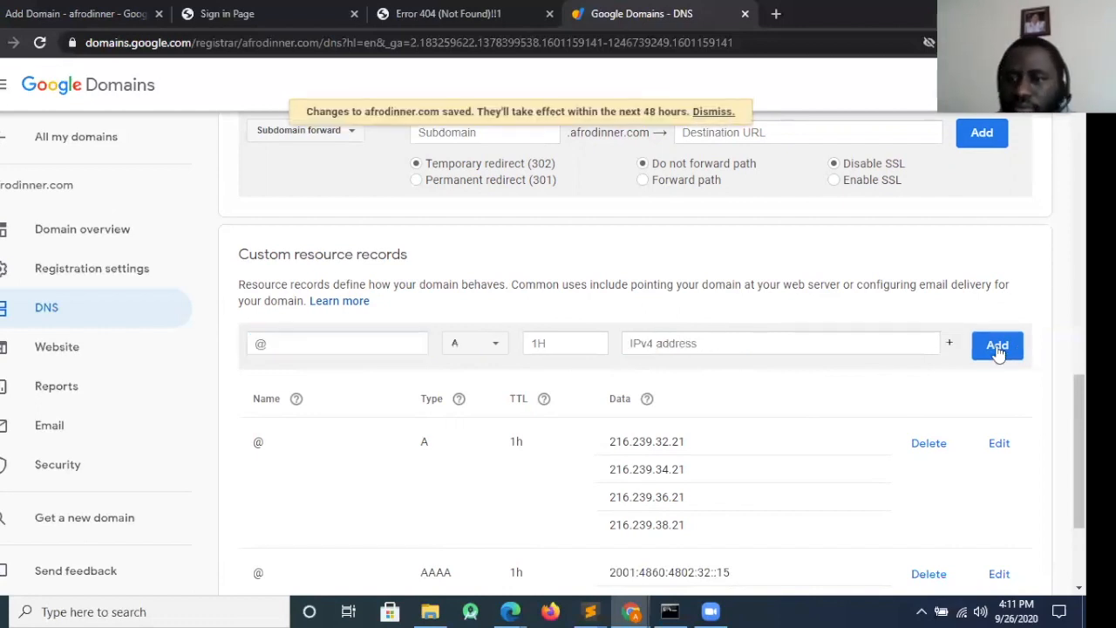
Check the added resource records, switch to Google Cloud Platform and finish adding the custom domain
{"action": "scroll", "coordinate": [634, 366], "scroll_direction": "down", "scroll_amount": 2}
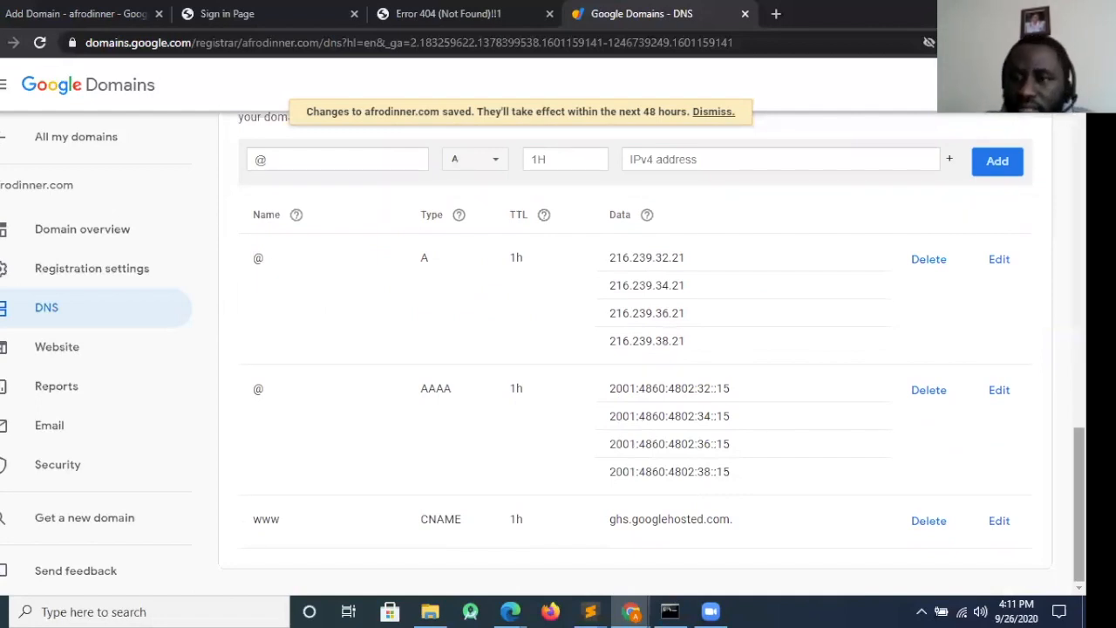
{"action": "left_click", "coordinate": [37, 16]}
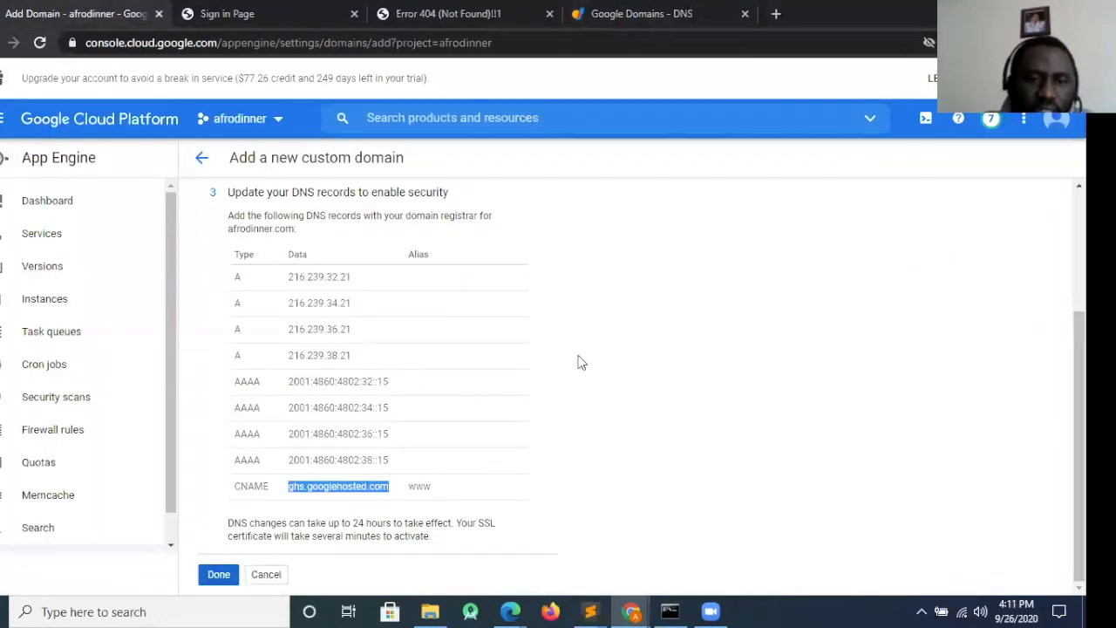
{"action": "left_click", "coordinate": [212, 579]}
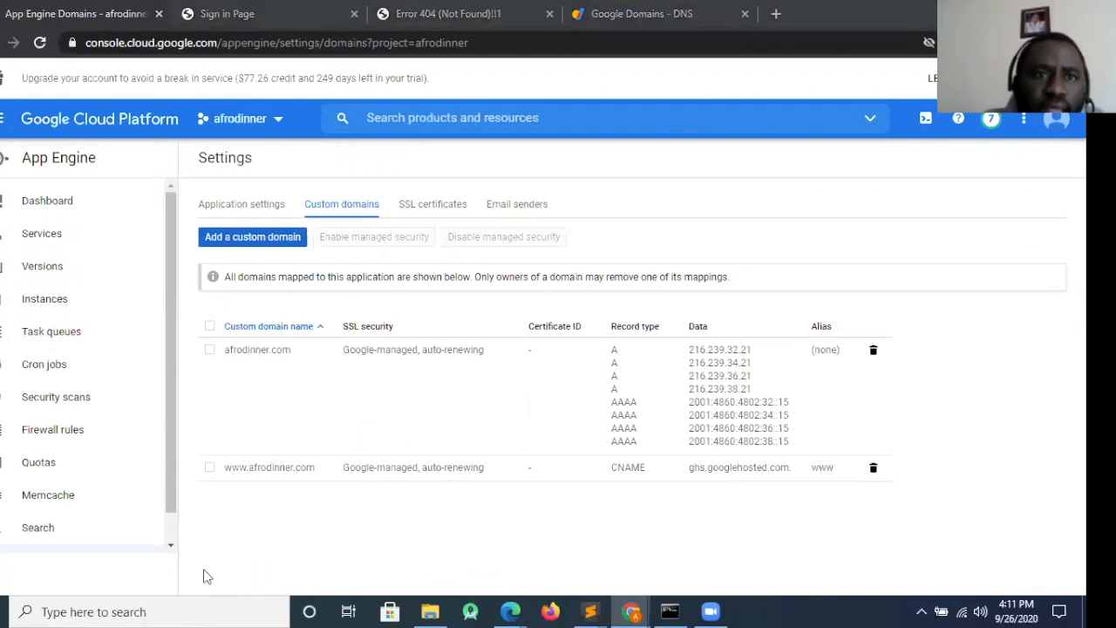
Switch to the app's sign-in page and load it through the custom domain afrodinner.com instead of the appspot address
{"action": "left_click", "coordinate": [244, 15]}
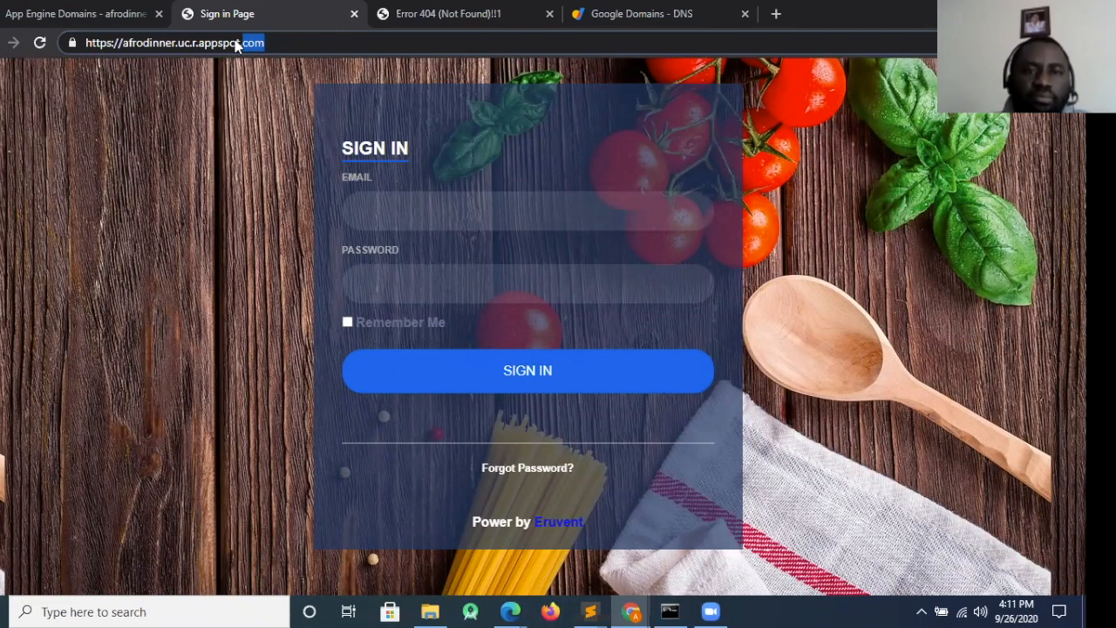
{"action": "left_click_drag", "start_coordinate": [275, 43], "coordinate": [25, 13]}
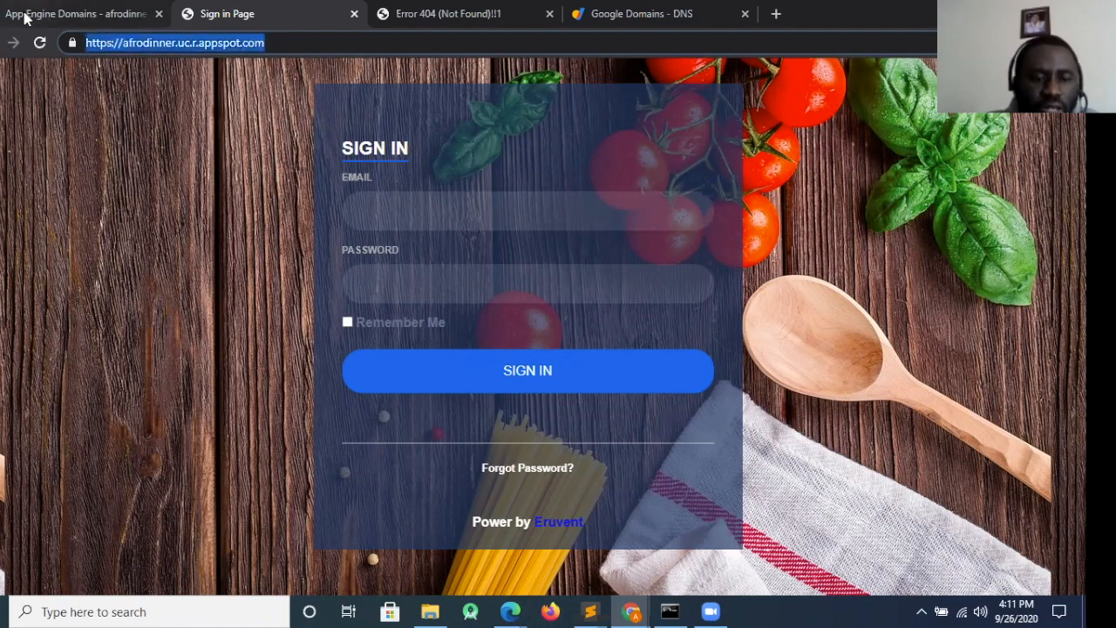
{"action": "type", "text": "afro"}
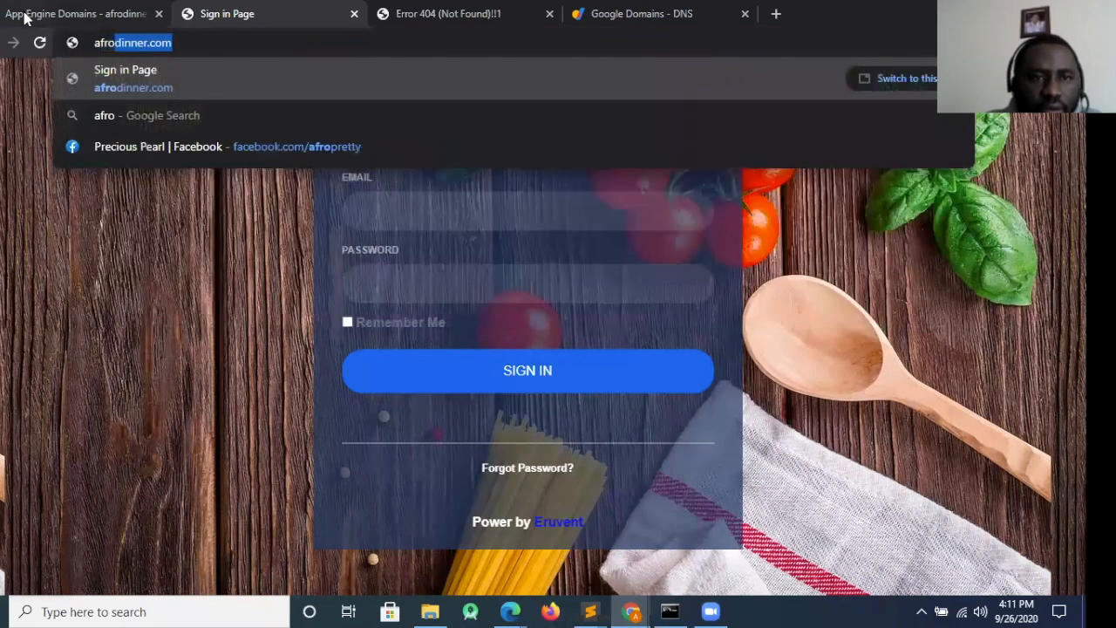
{"action": "type", "text": "dinner"}
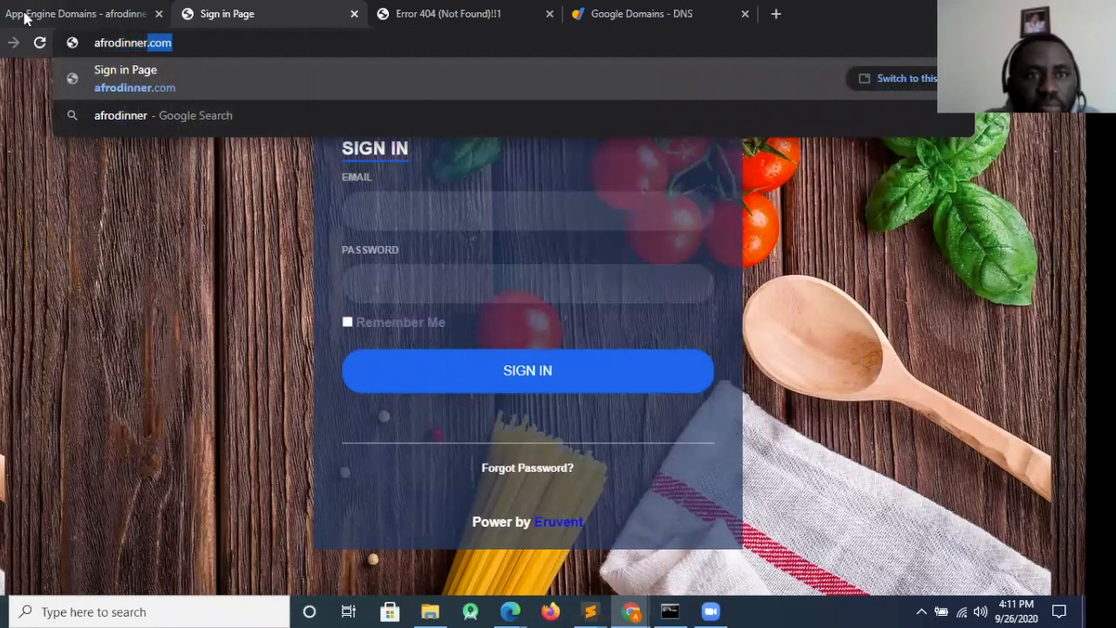
{"action": "type", "text": ".com"}
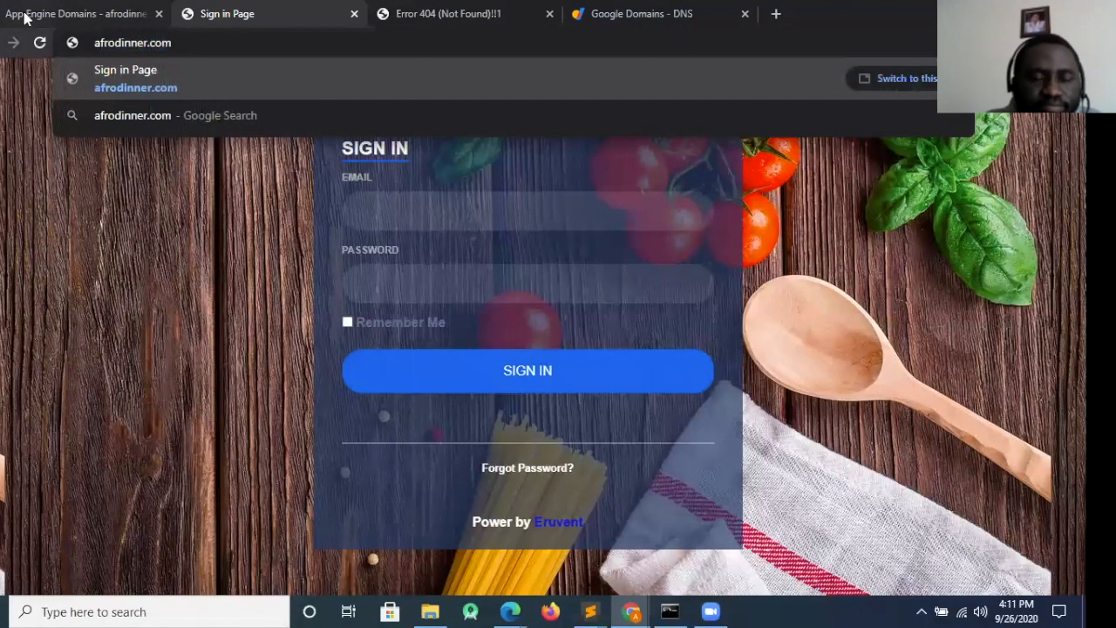
{"action": "key", "text": "Return"}
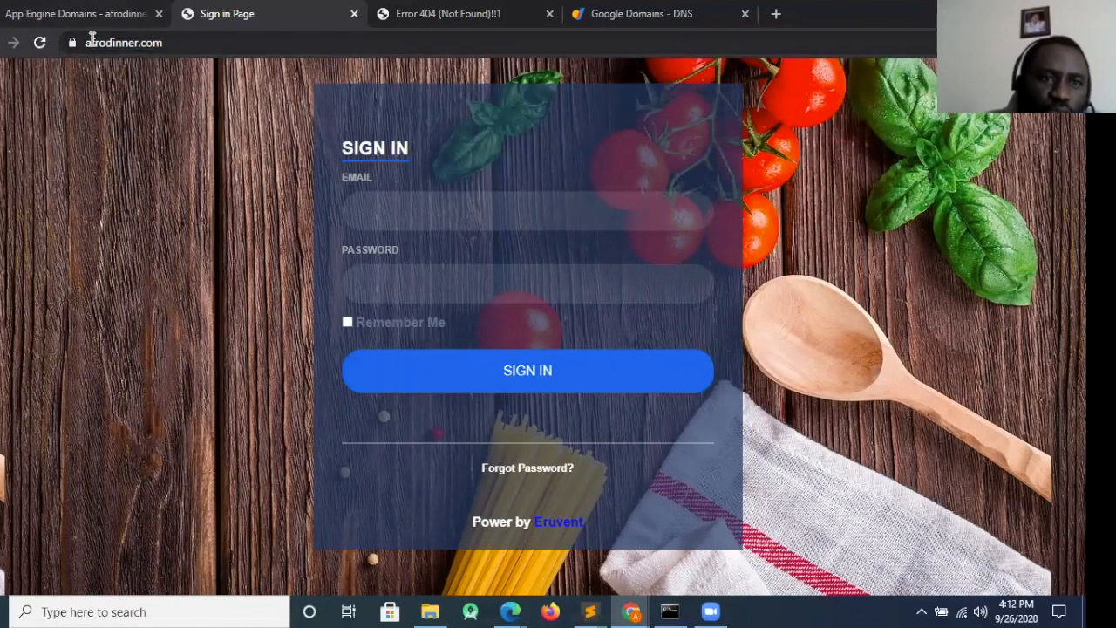
{"action": "left_click", "coordinate": [125, 45]}
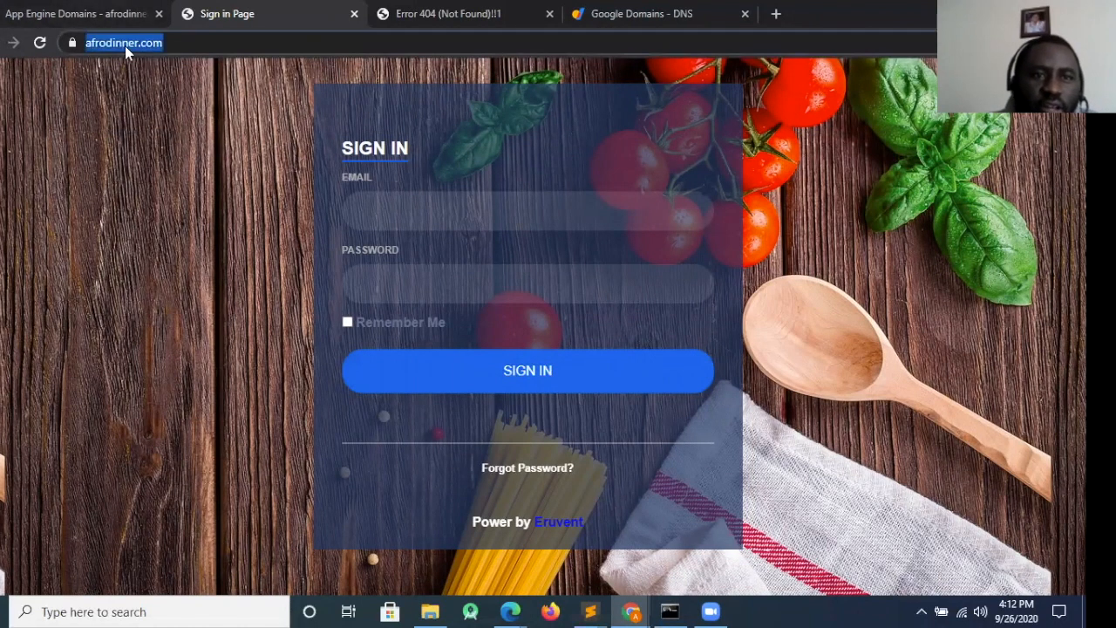
{"action": "type", "text": "www"}
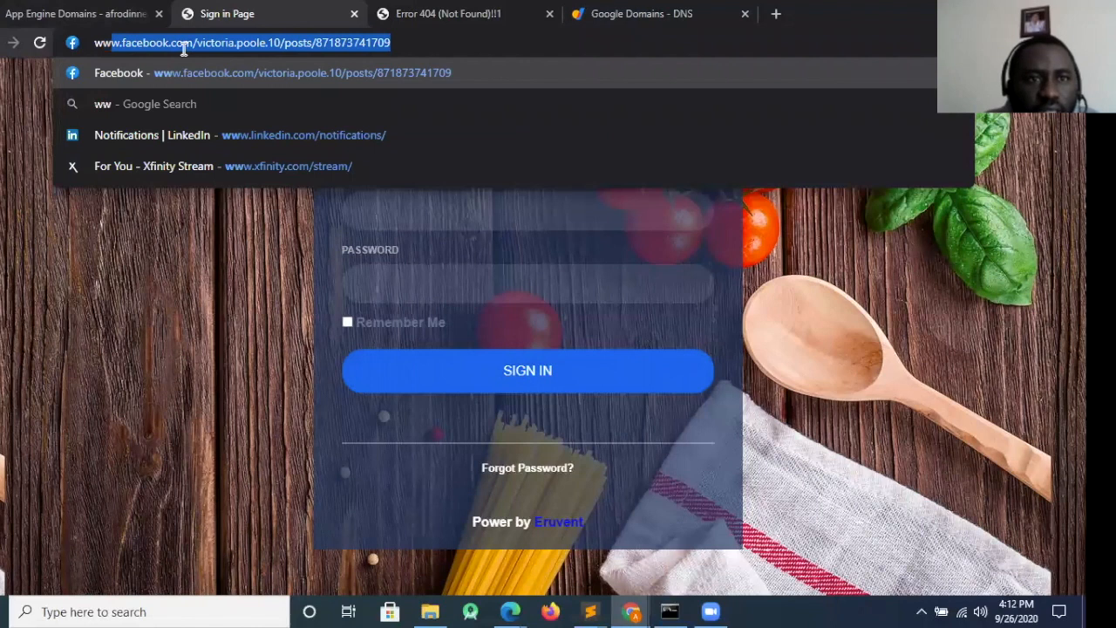
{"action": "type", "text": ".afro"}
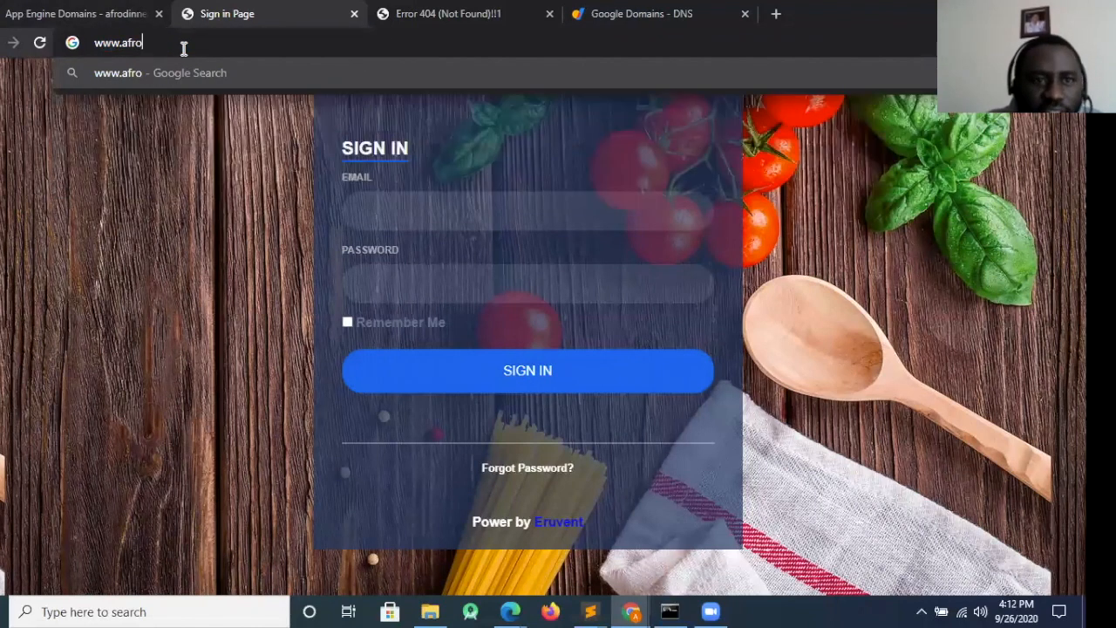
{"action": "type", "text": "dinner.com"}
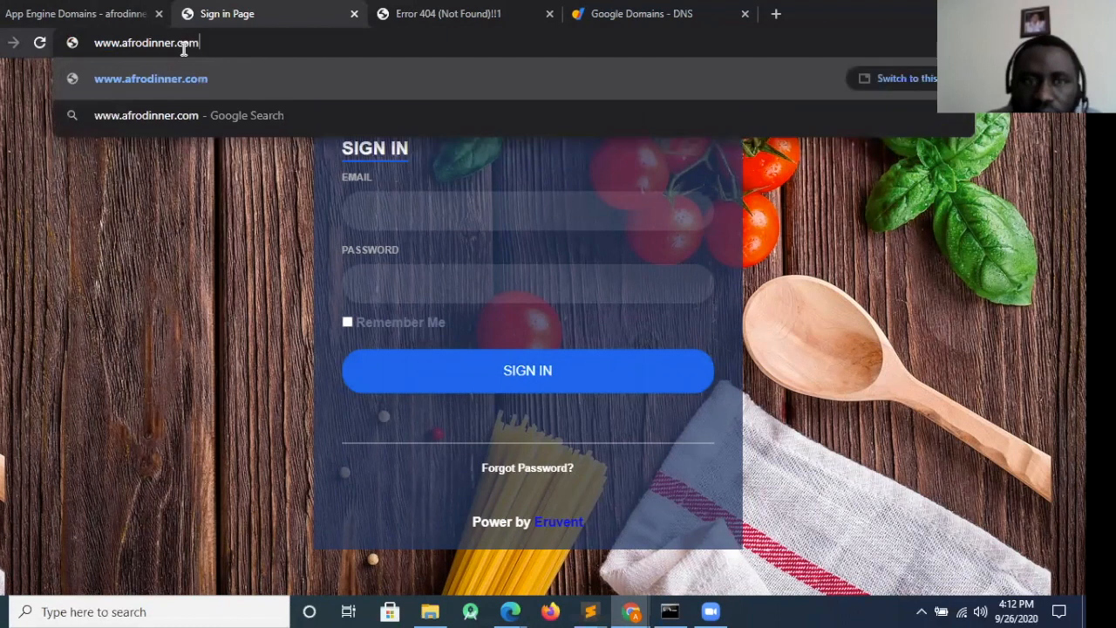
{"action": "key", "text": "Return"}
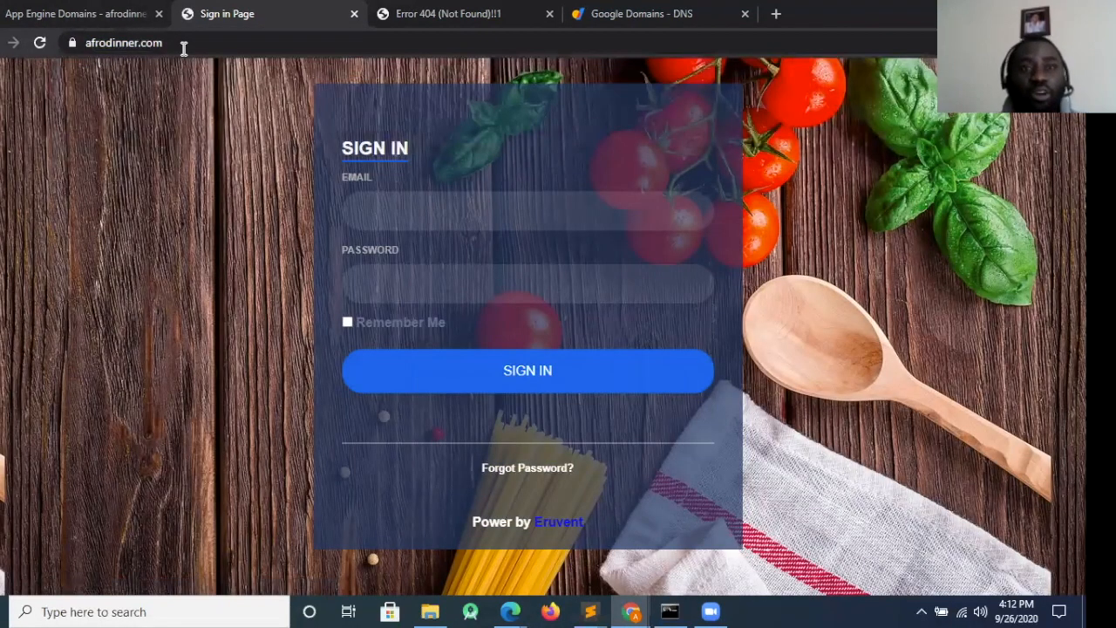
Enter the account's email and password in the sign-in form and sign in to the app
{"action": "left_click", "coordinate": [388, 210]}
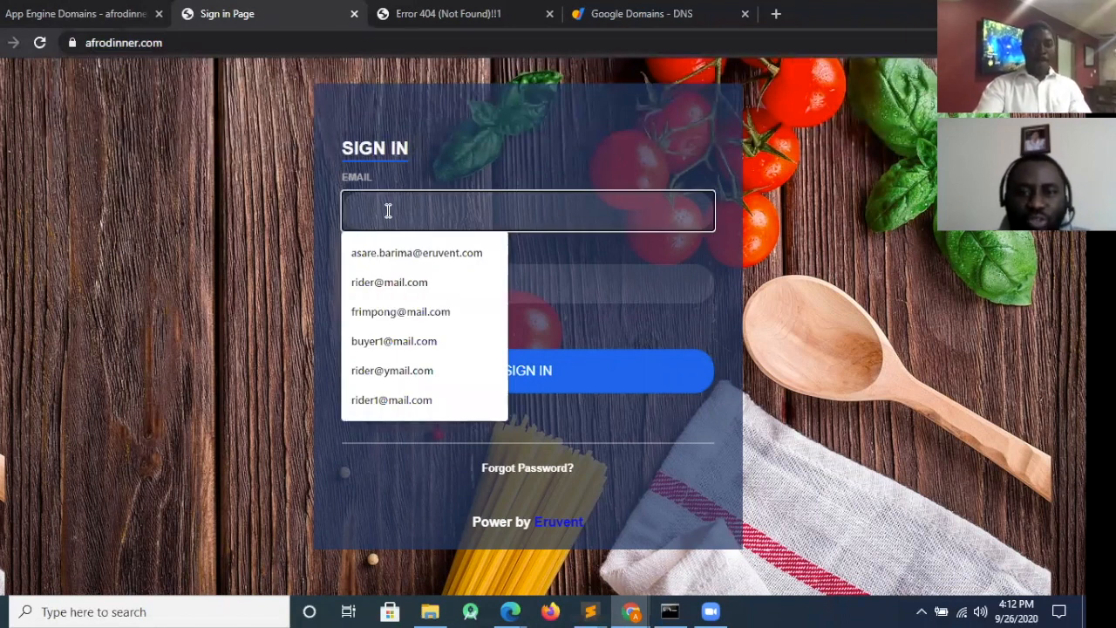
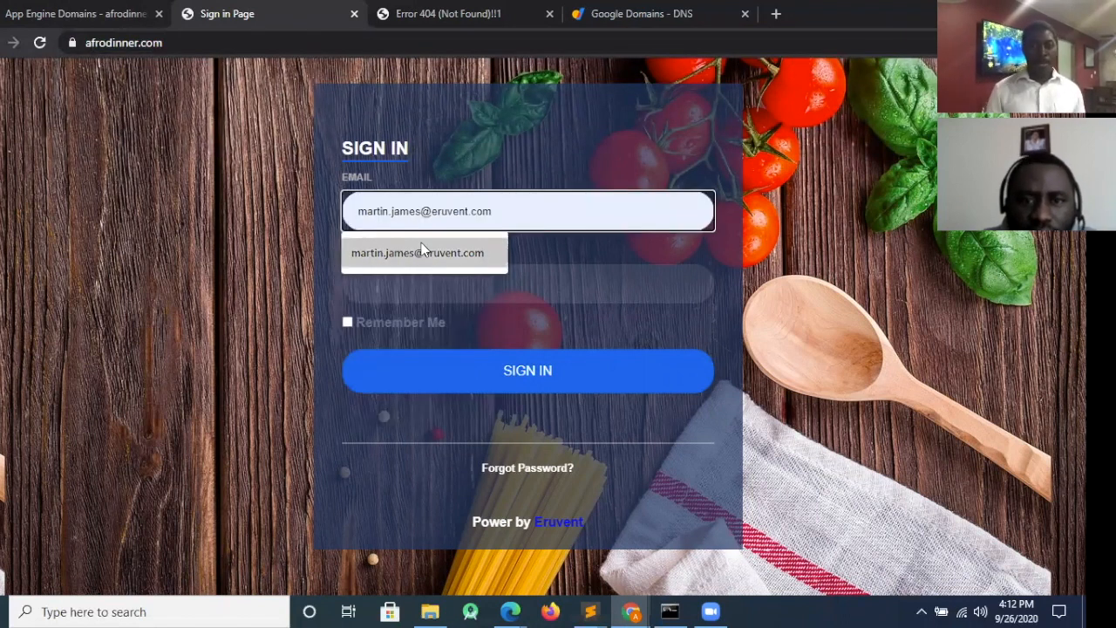
{"action": "left_click", "coordinate": [417, 253]}
{"action": "left_click", "coordinate": [427, 277]}
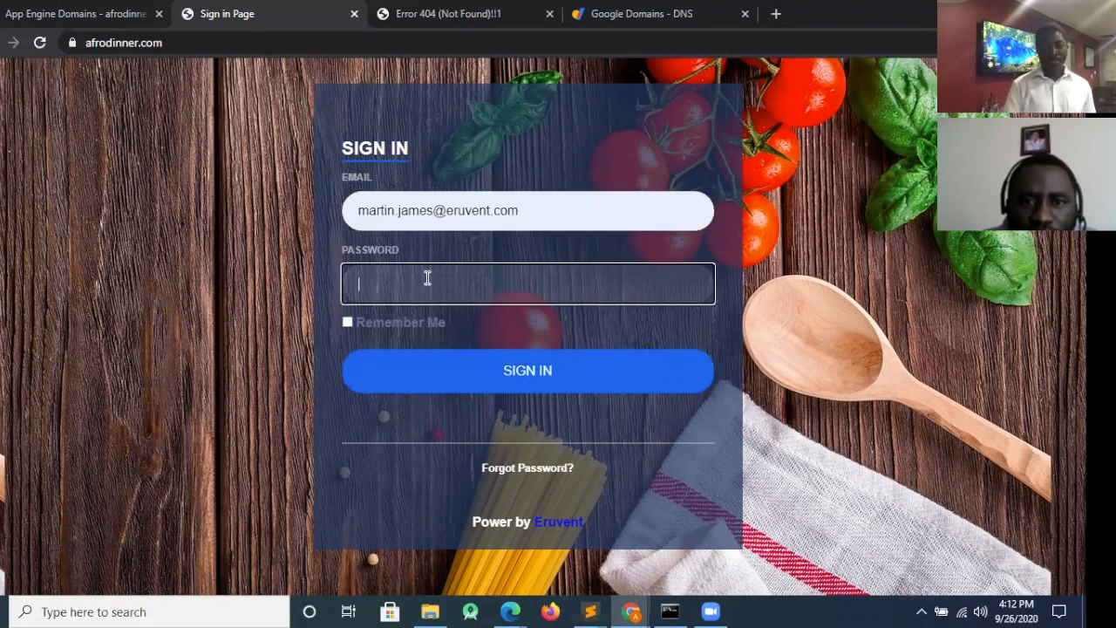
{"action": "type", "text": "********"}
{"action": "left_click", "coordinate": [462, 373]}
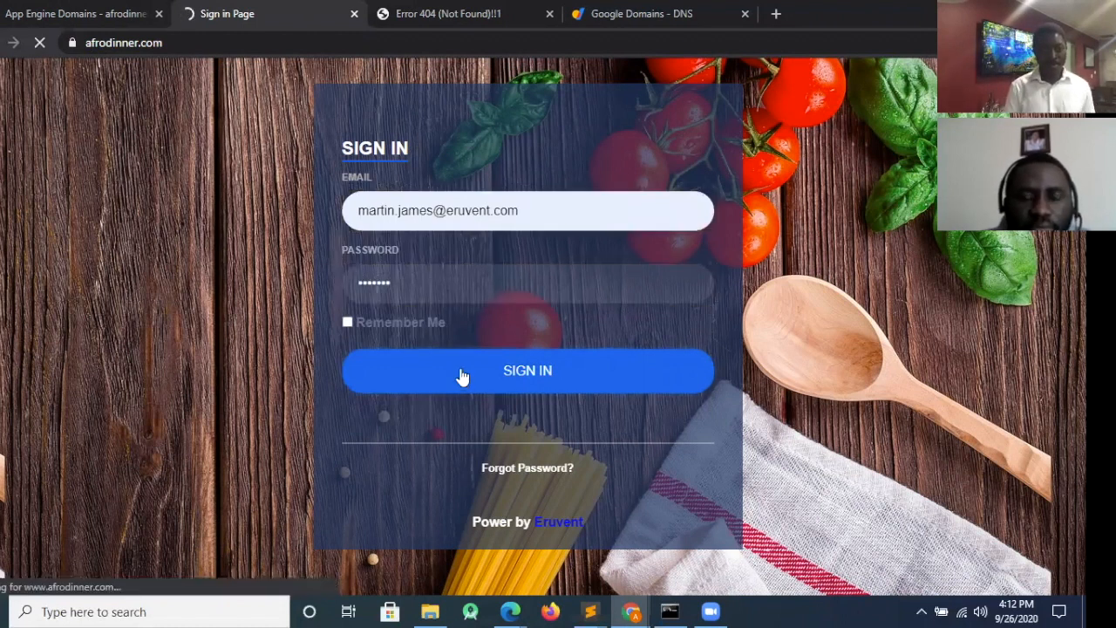